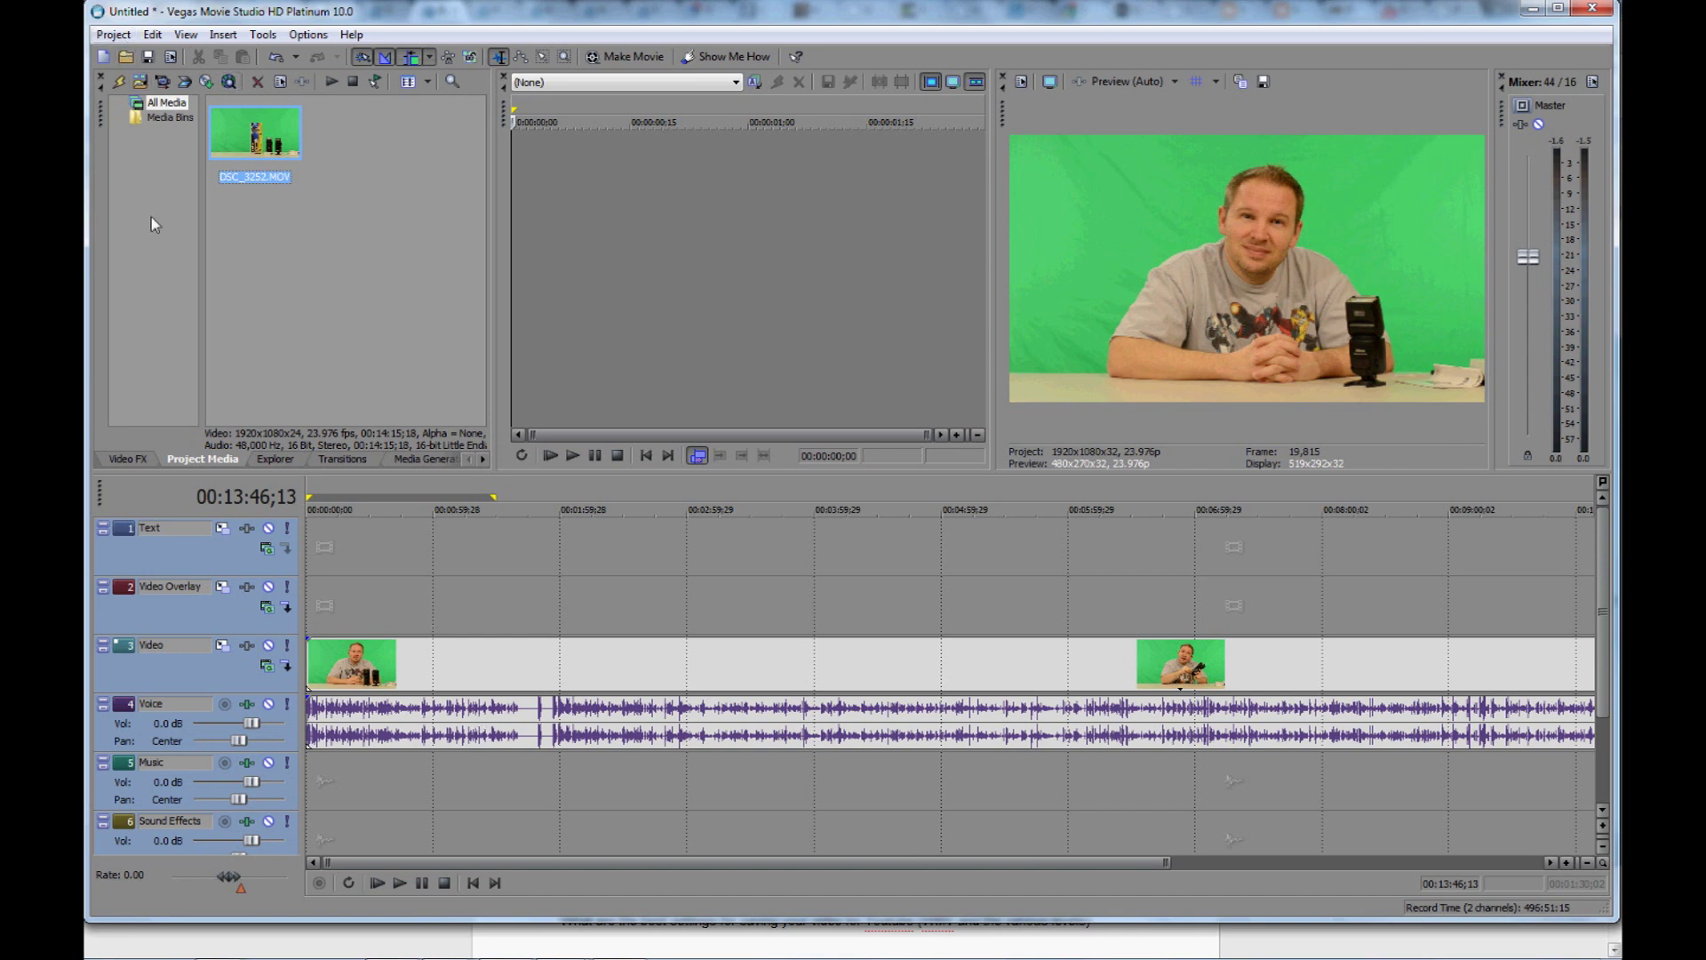
pyautogui.click(113, 34)
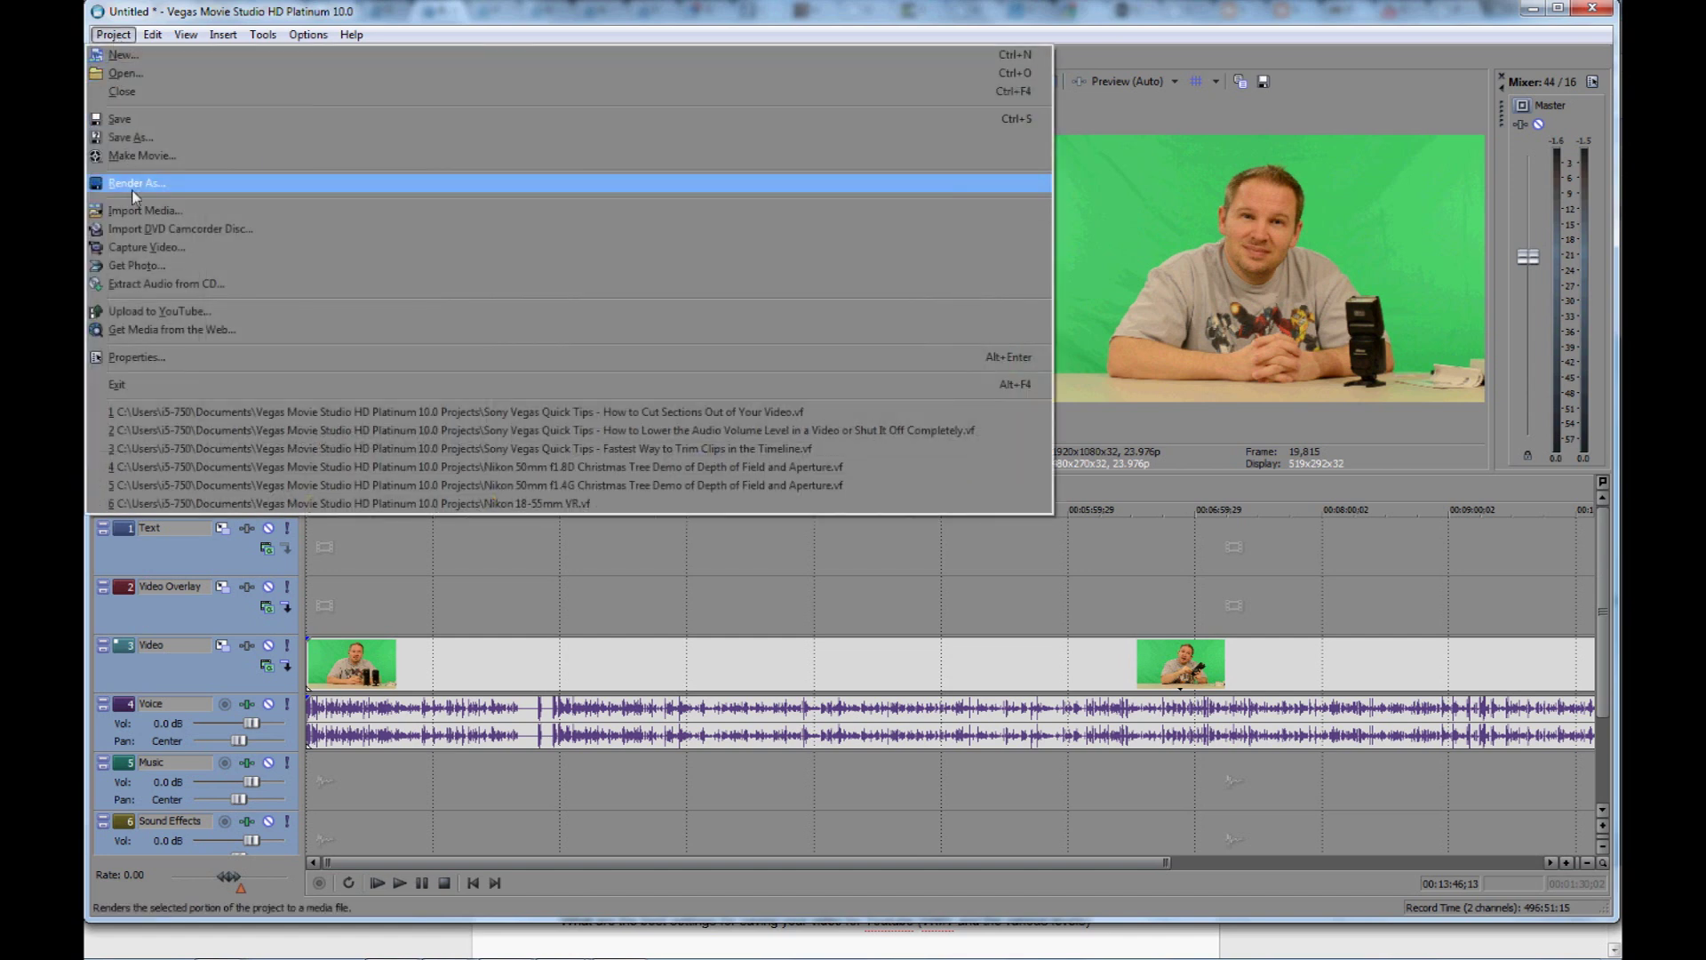
pyautogui.click(136, 211)
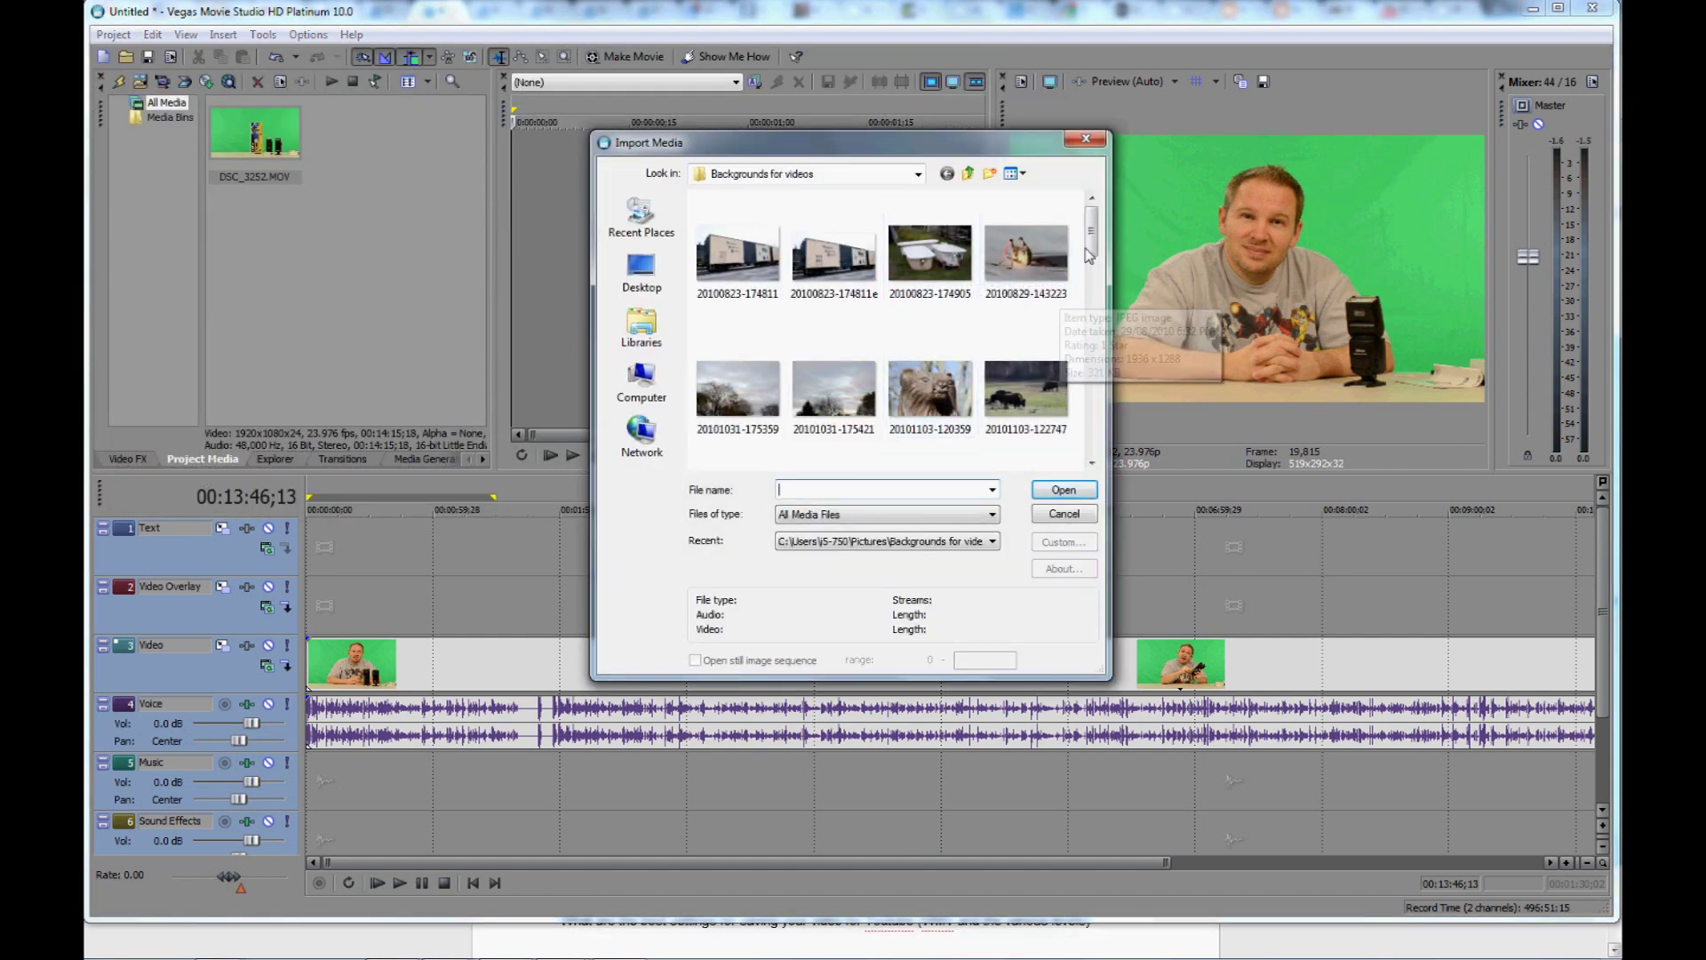
pyautogui.scroll(-1, 1066, 267)
pyautogui.click(1026, 329)
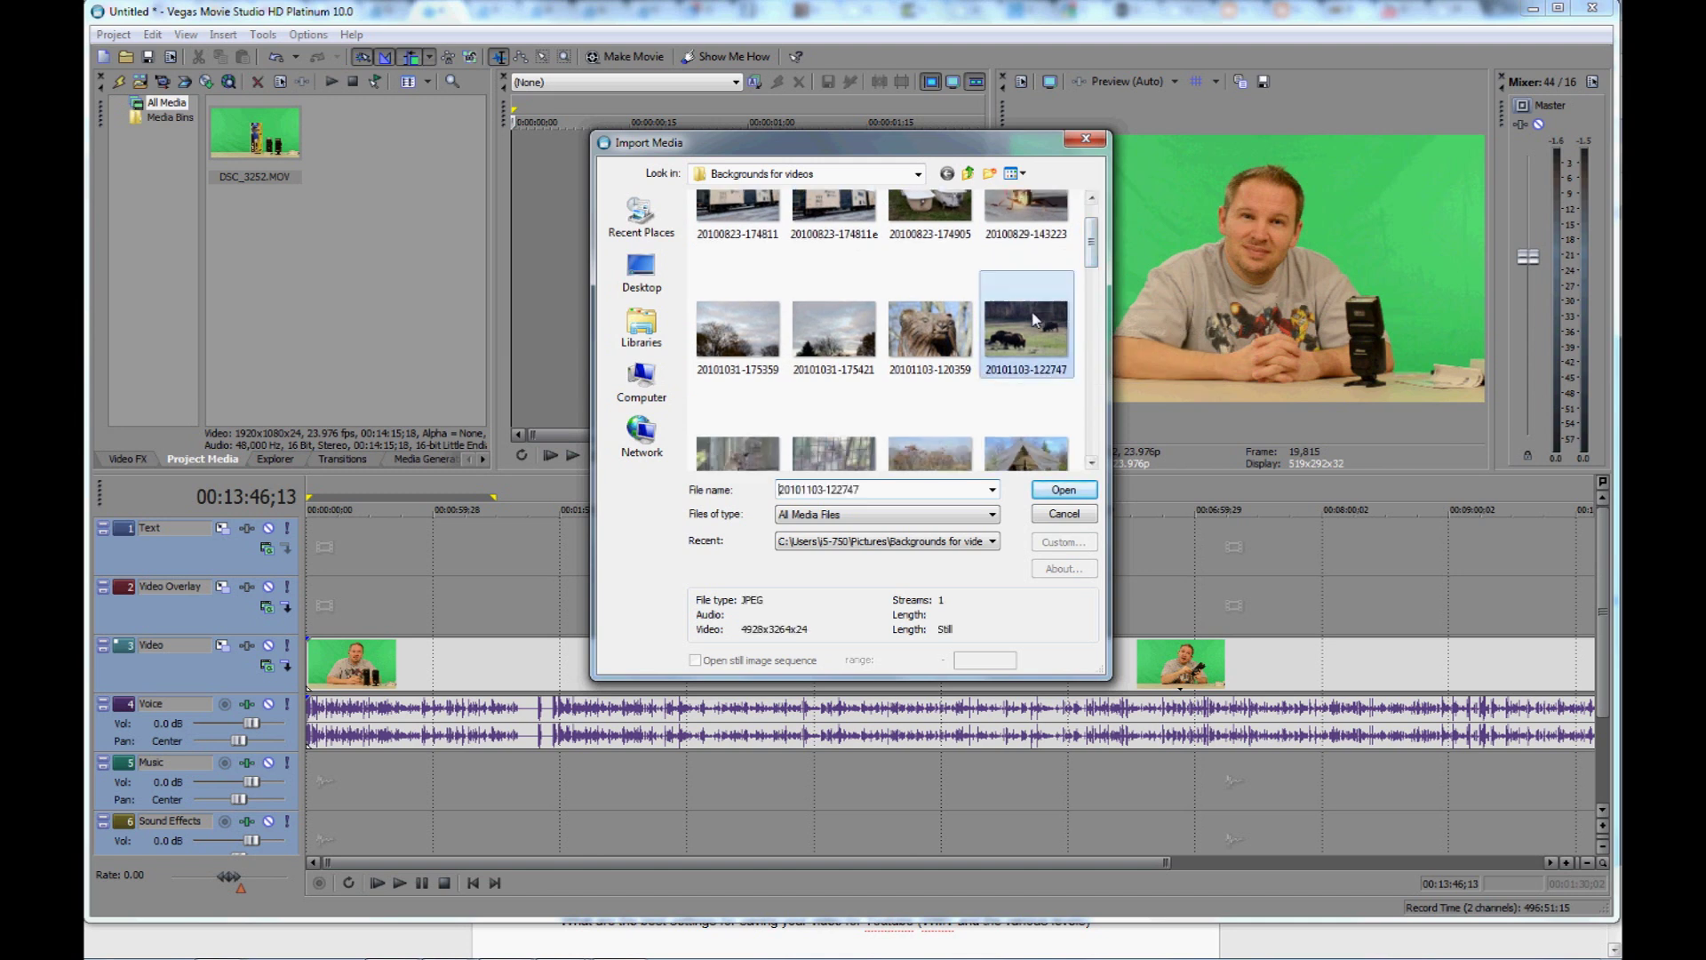
pyautogui.click(1065, 490)
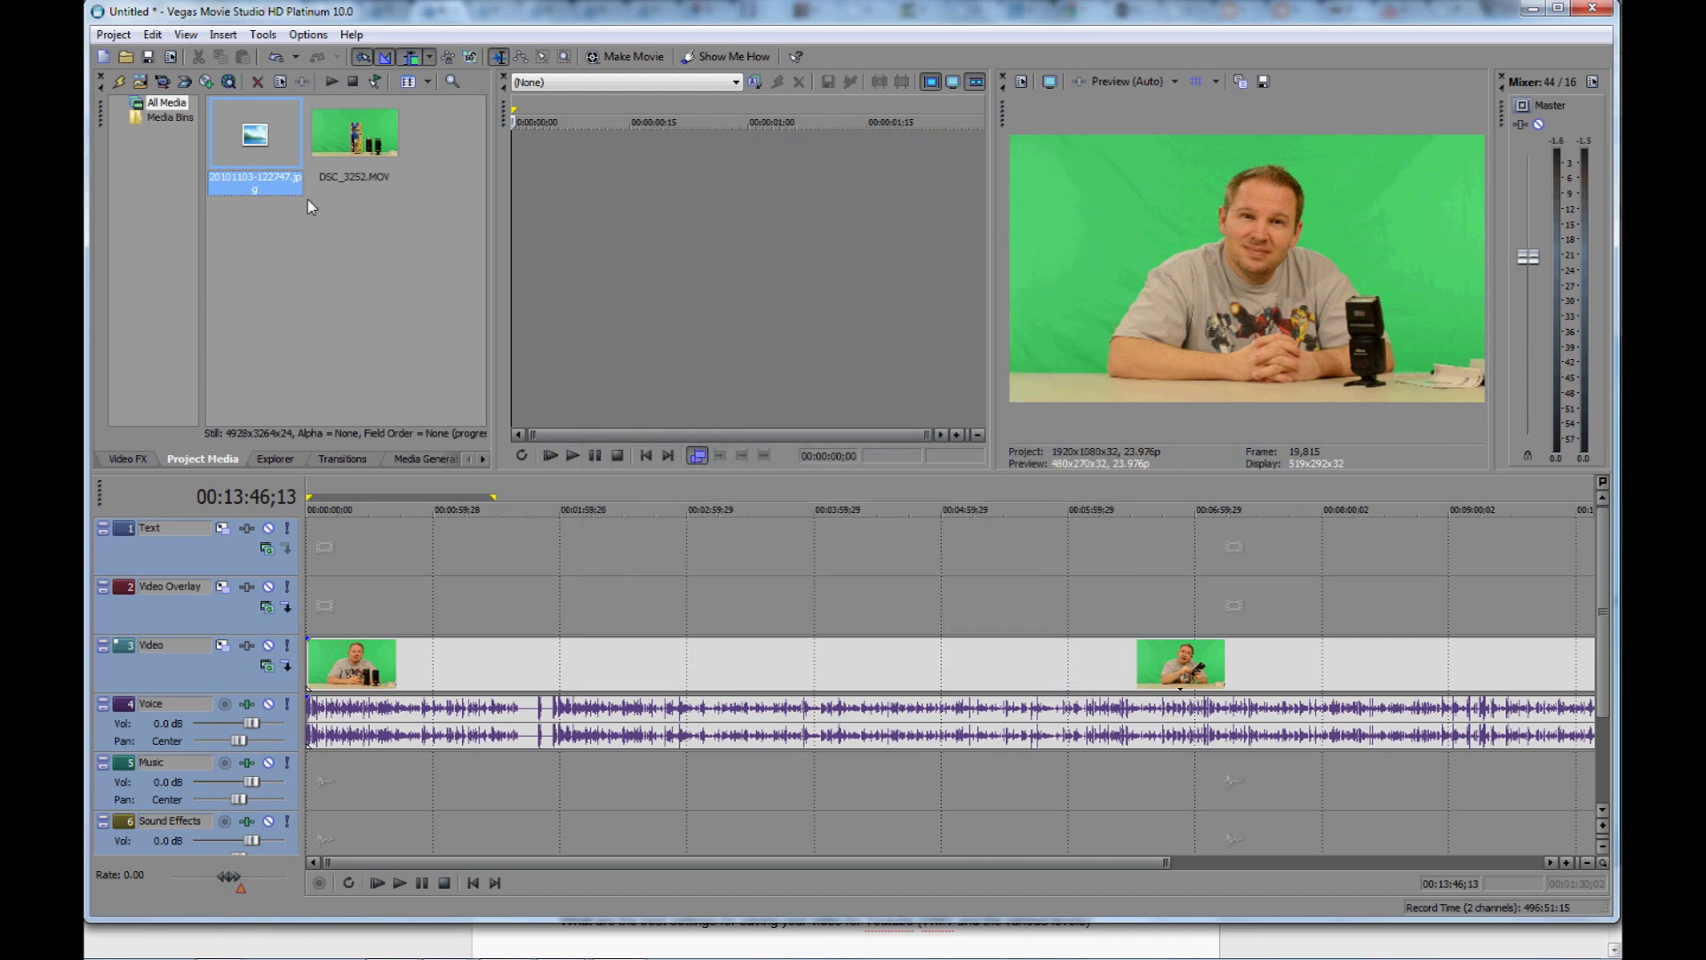
# Insert an empty video track beneath the green-screen Video track and select the bison photo in Project Media
pyautogui.click(201, 670)
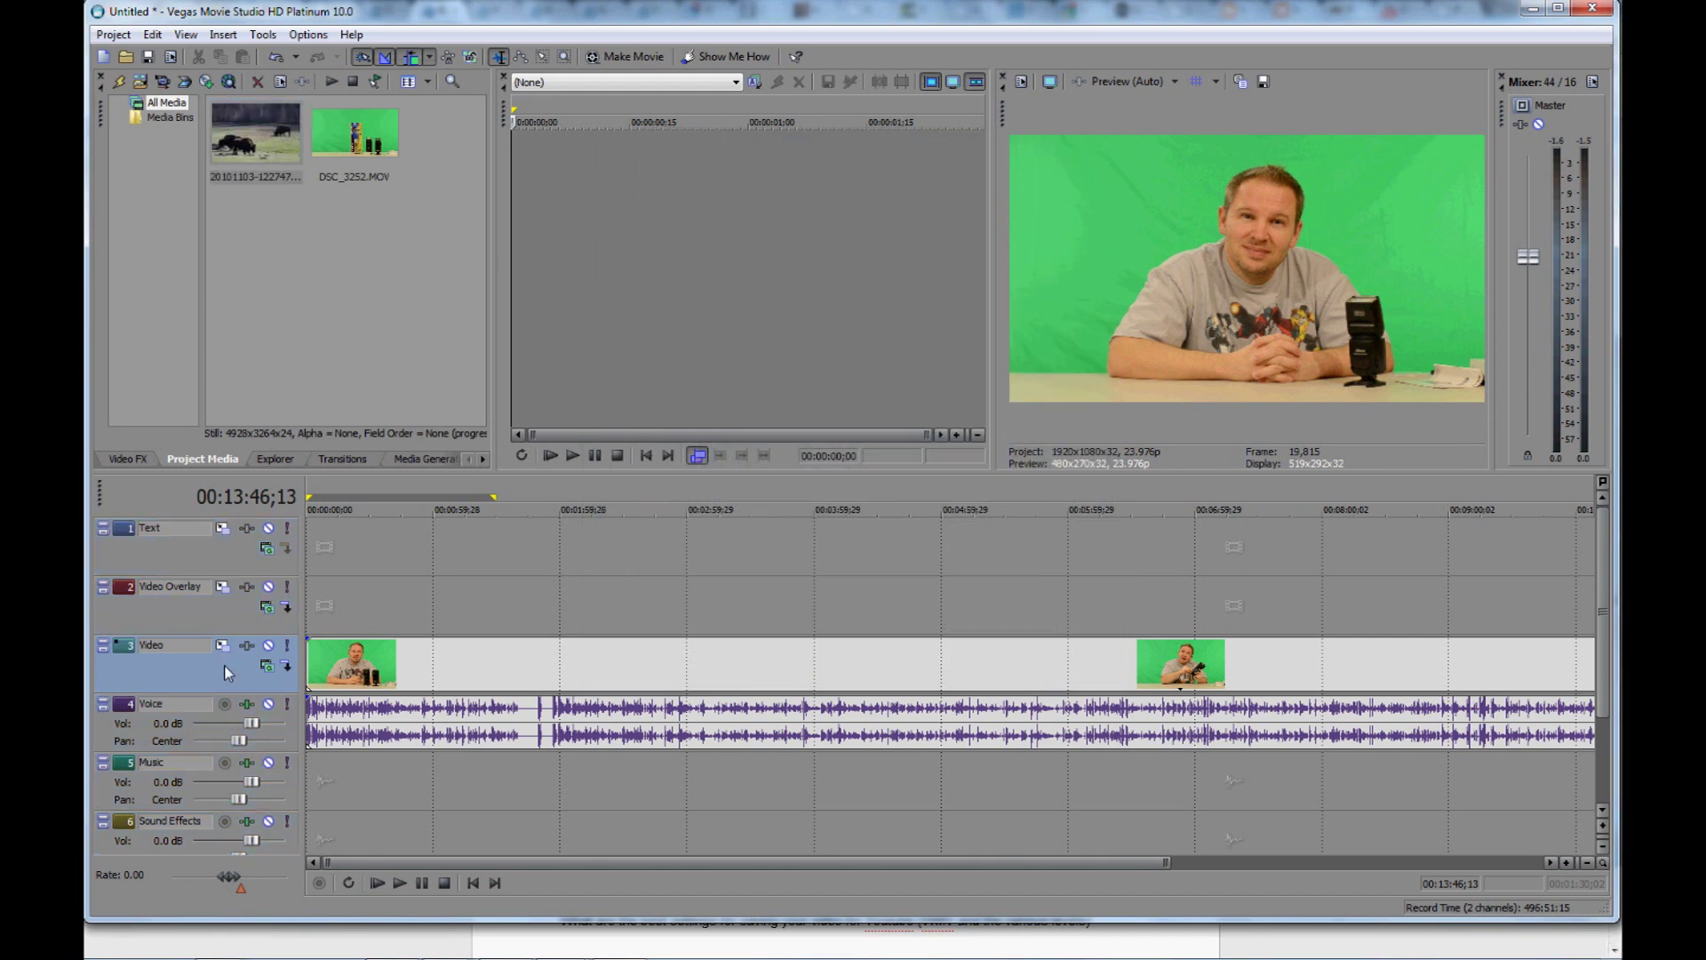
pyautogui.rightClick(224, 667)
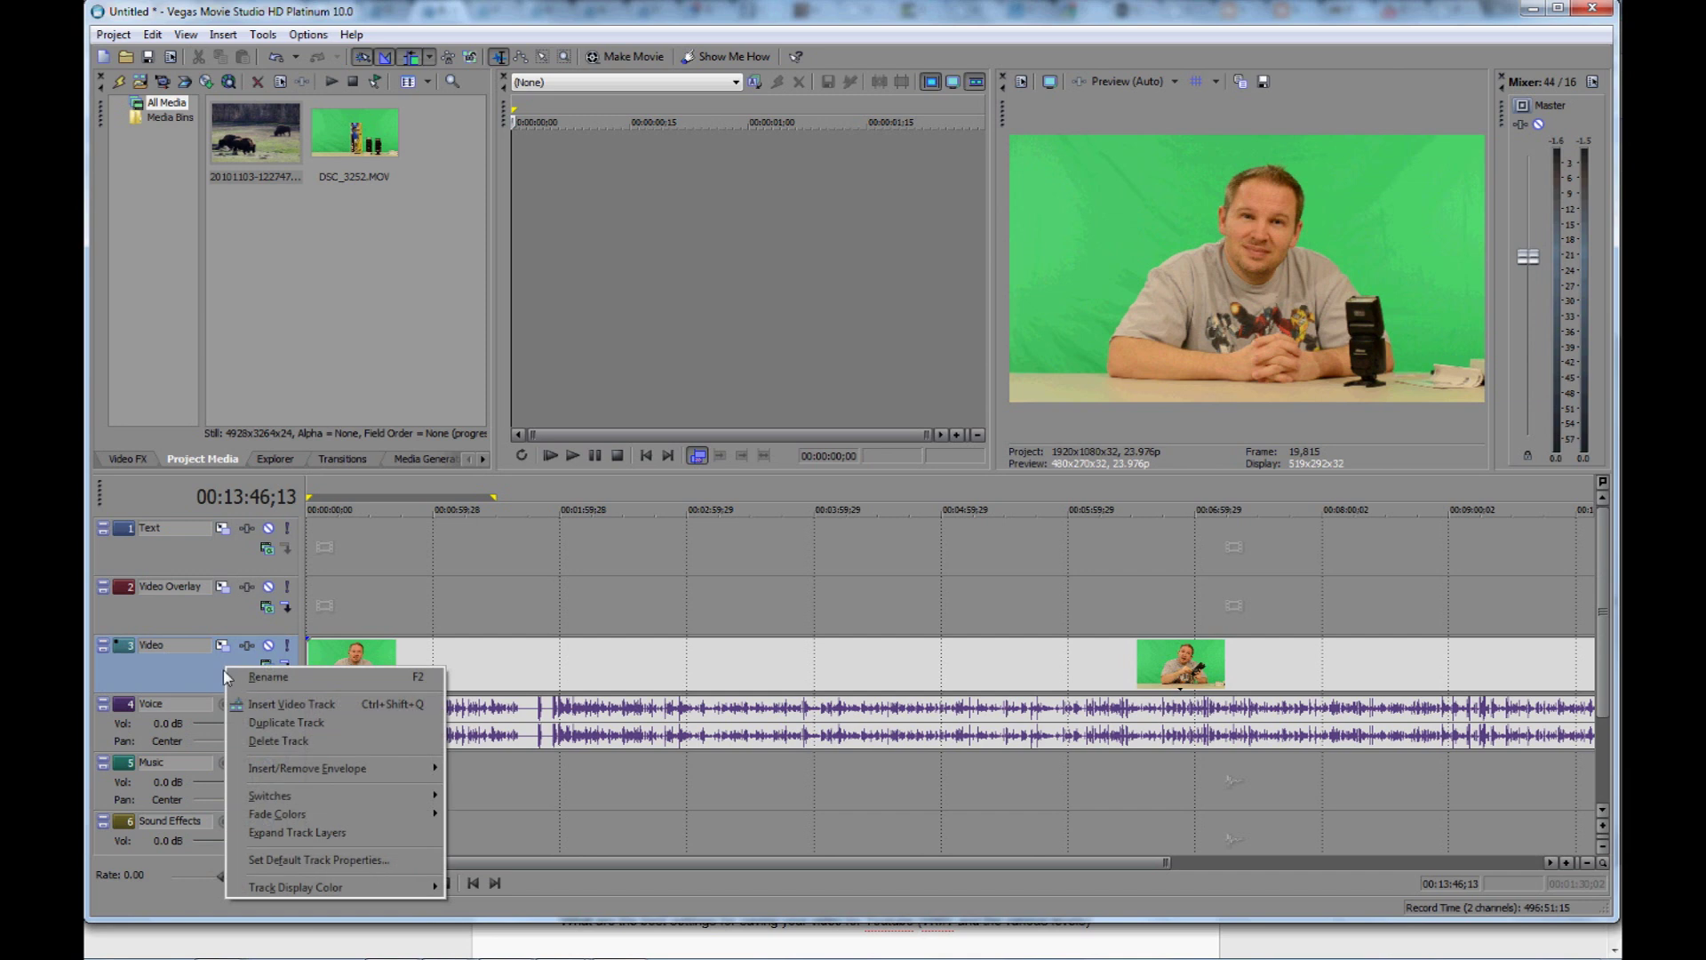
pyautogui.click(305, 709)
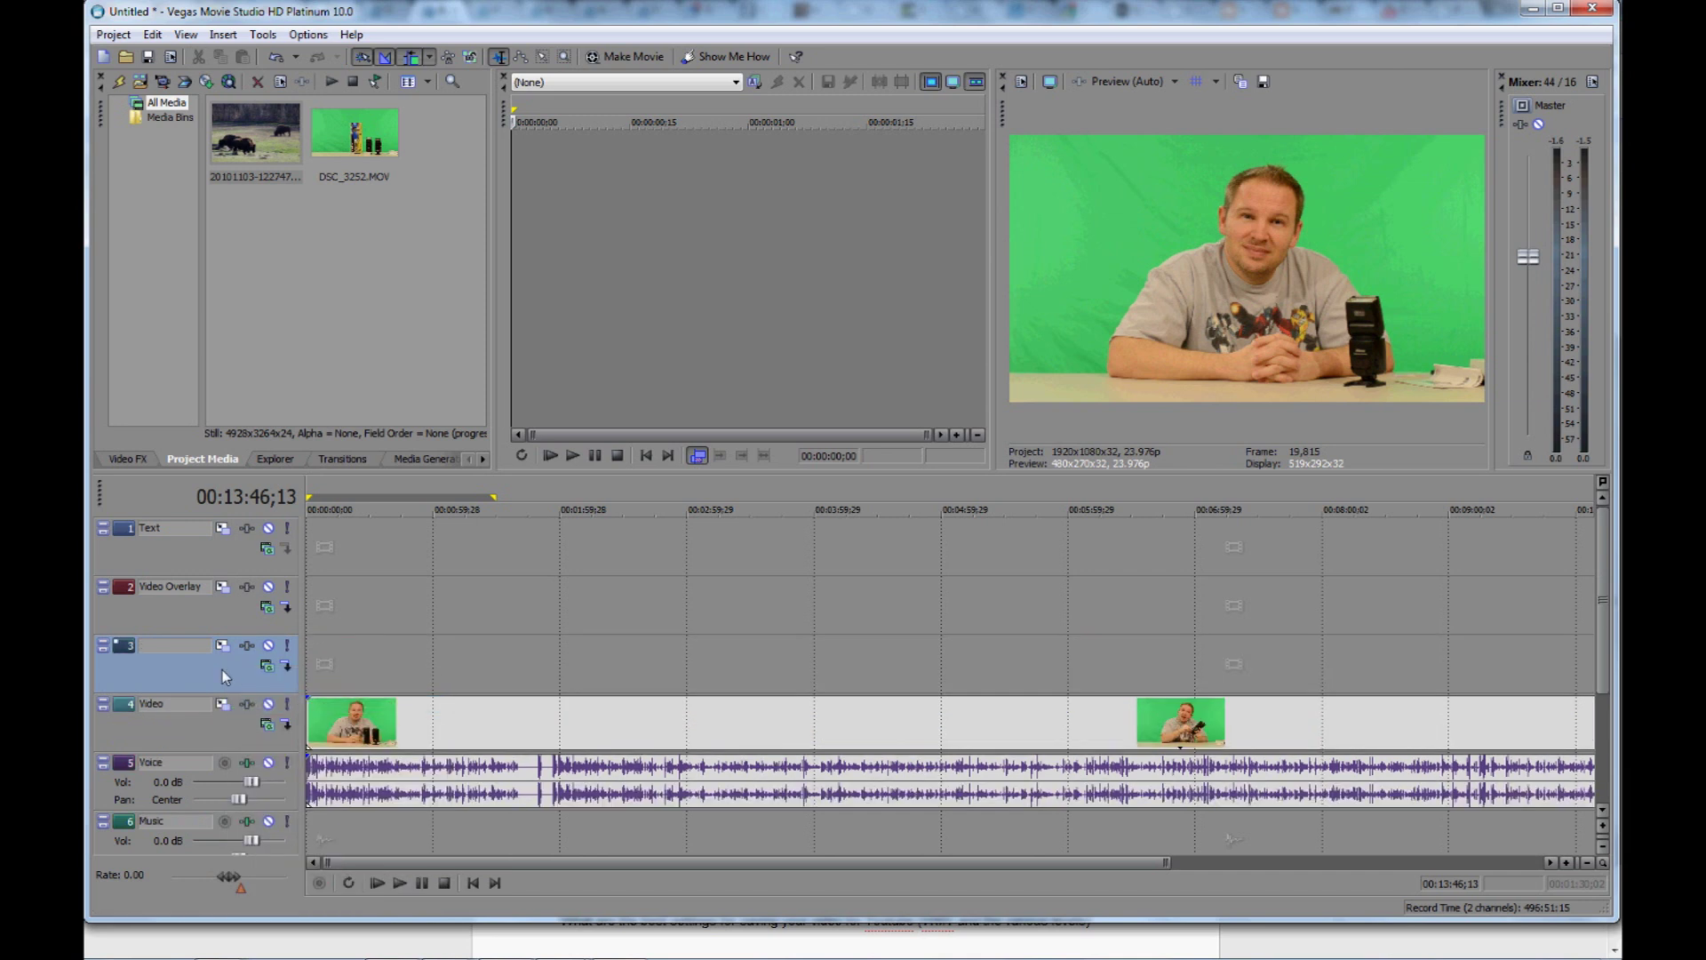
pyautogui.moveTo(222, 670); pyautogui.dragTo(259, 738)
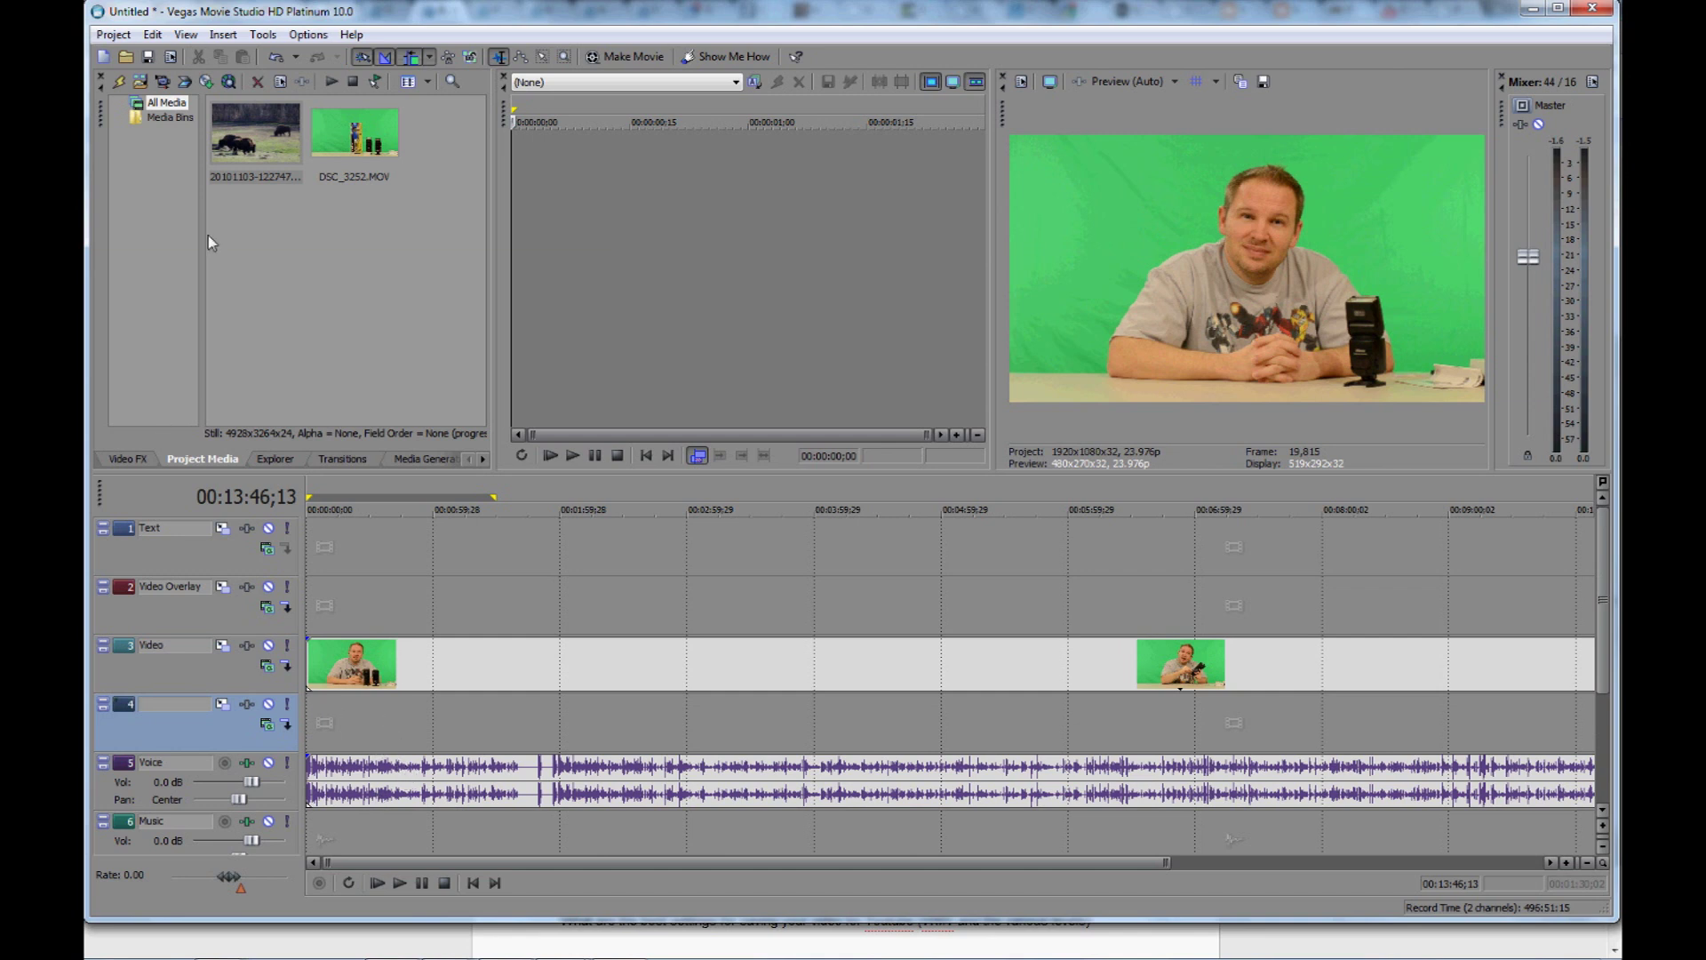
pyautogui.click(254, 143)
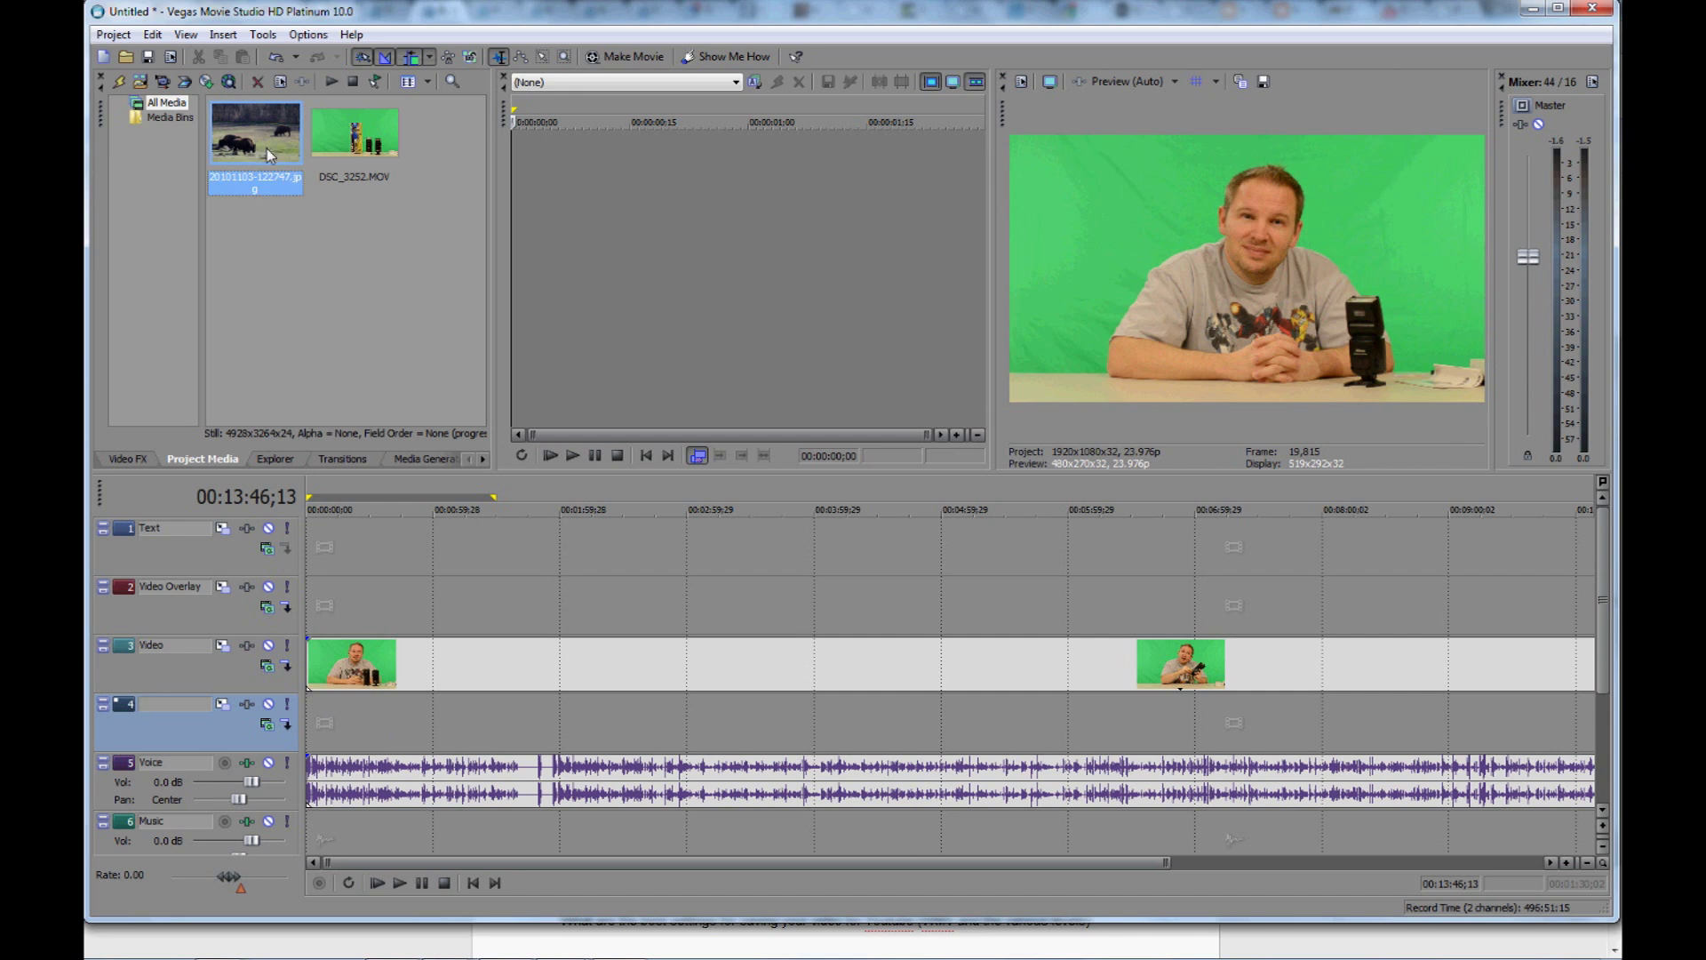
# Drop the bison photo at the start of track 4 and stretch it to the presenter clip's end
pyautogui.moveTo(266, 148); pyautogui.dragTo(316, 724)
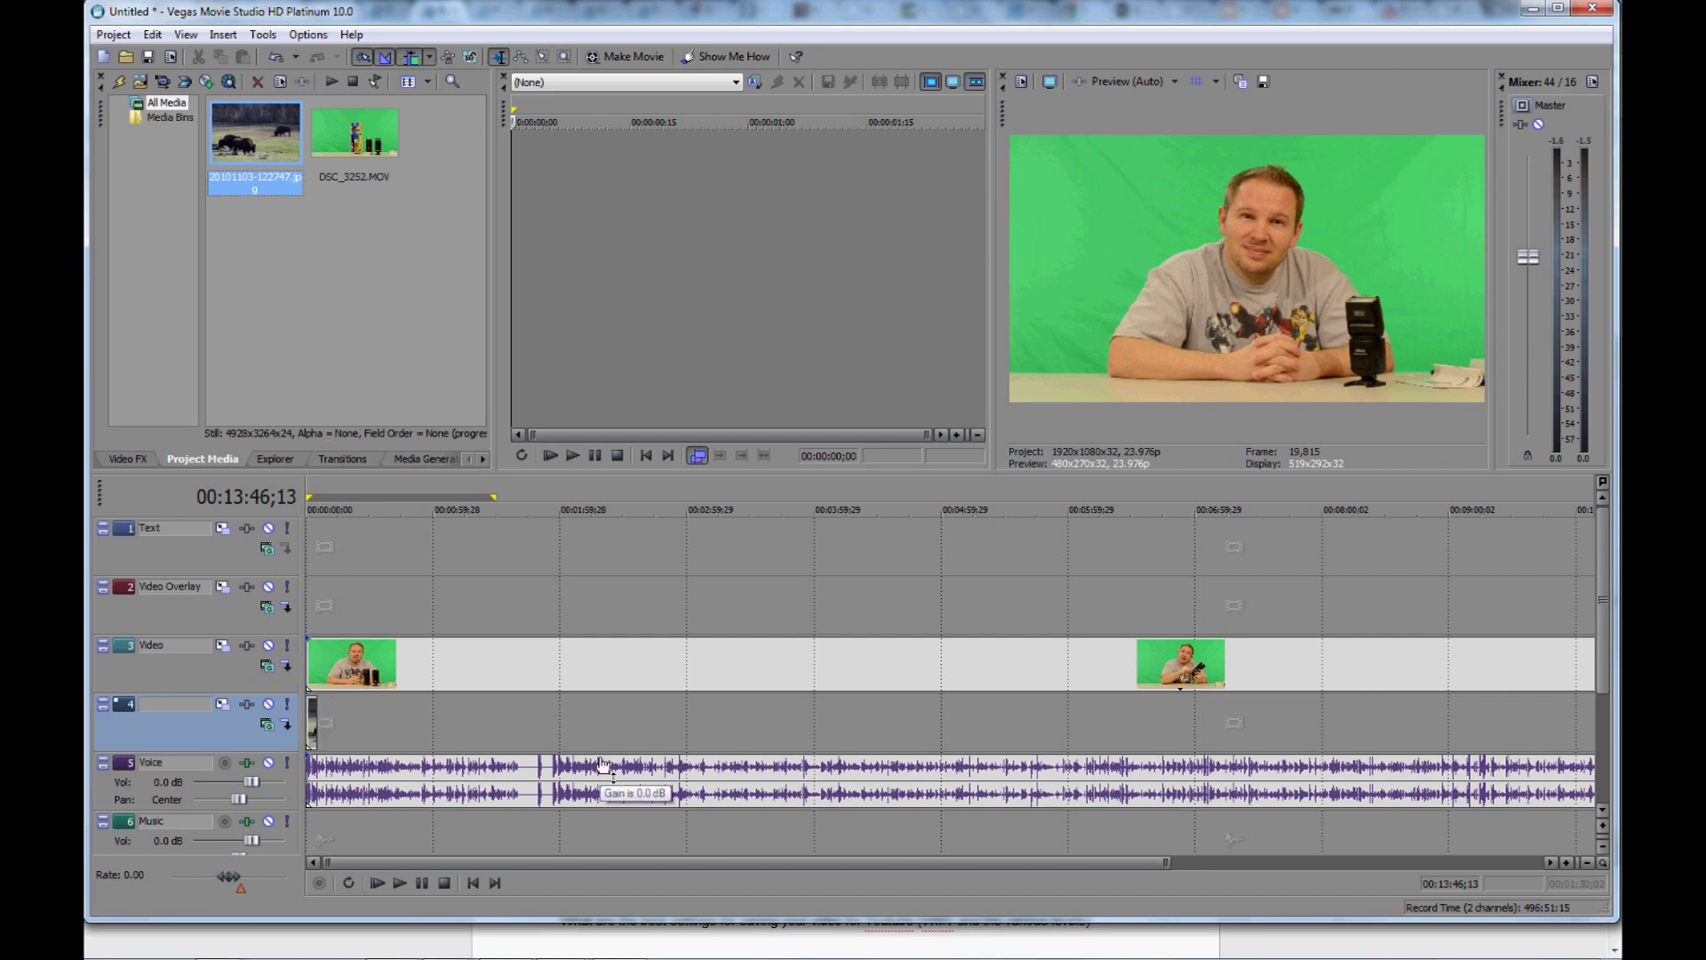
pyautogui.click(408, 736)
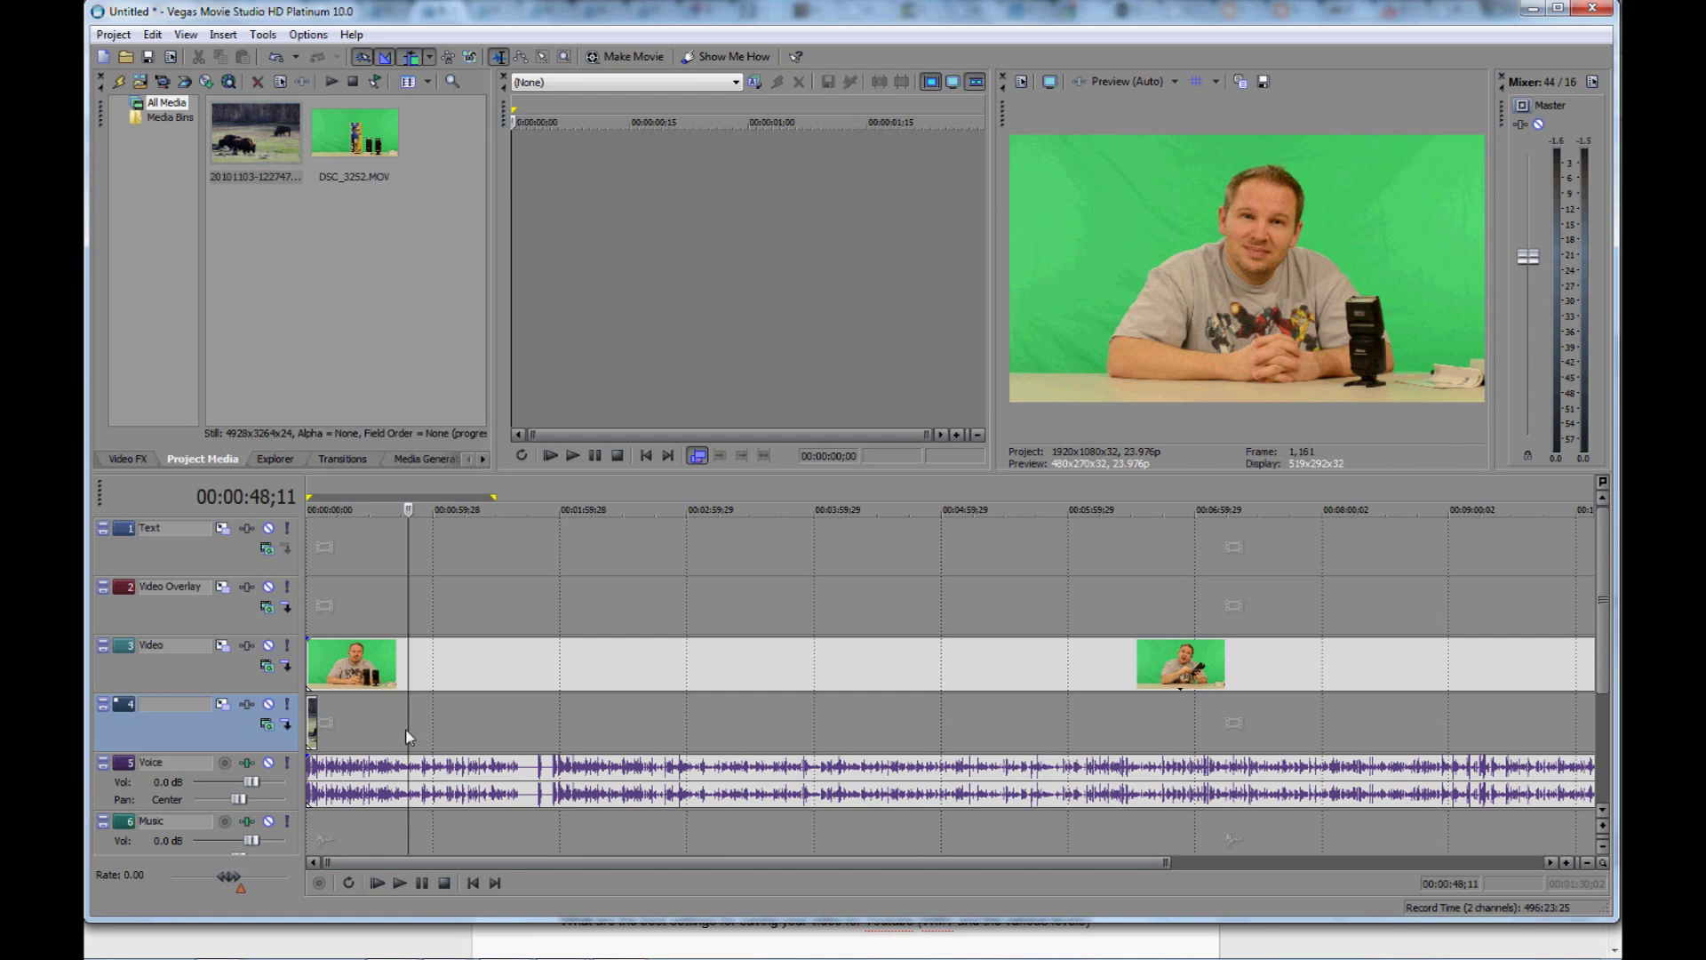
pyautogui.scroll(-2, 409, 736)
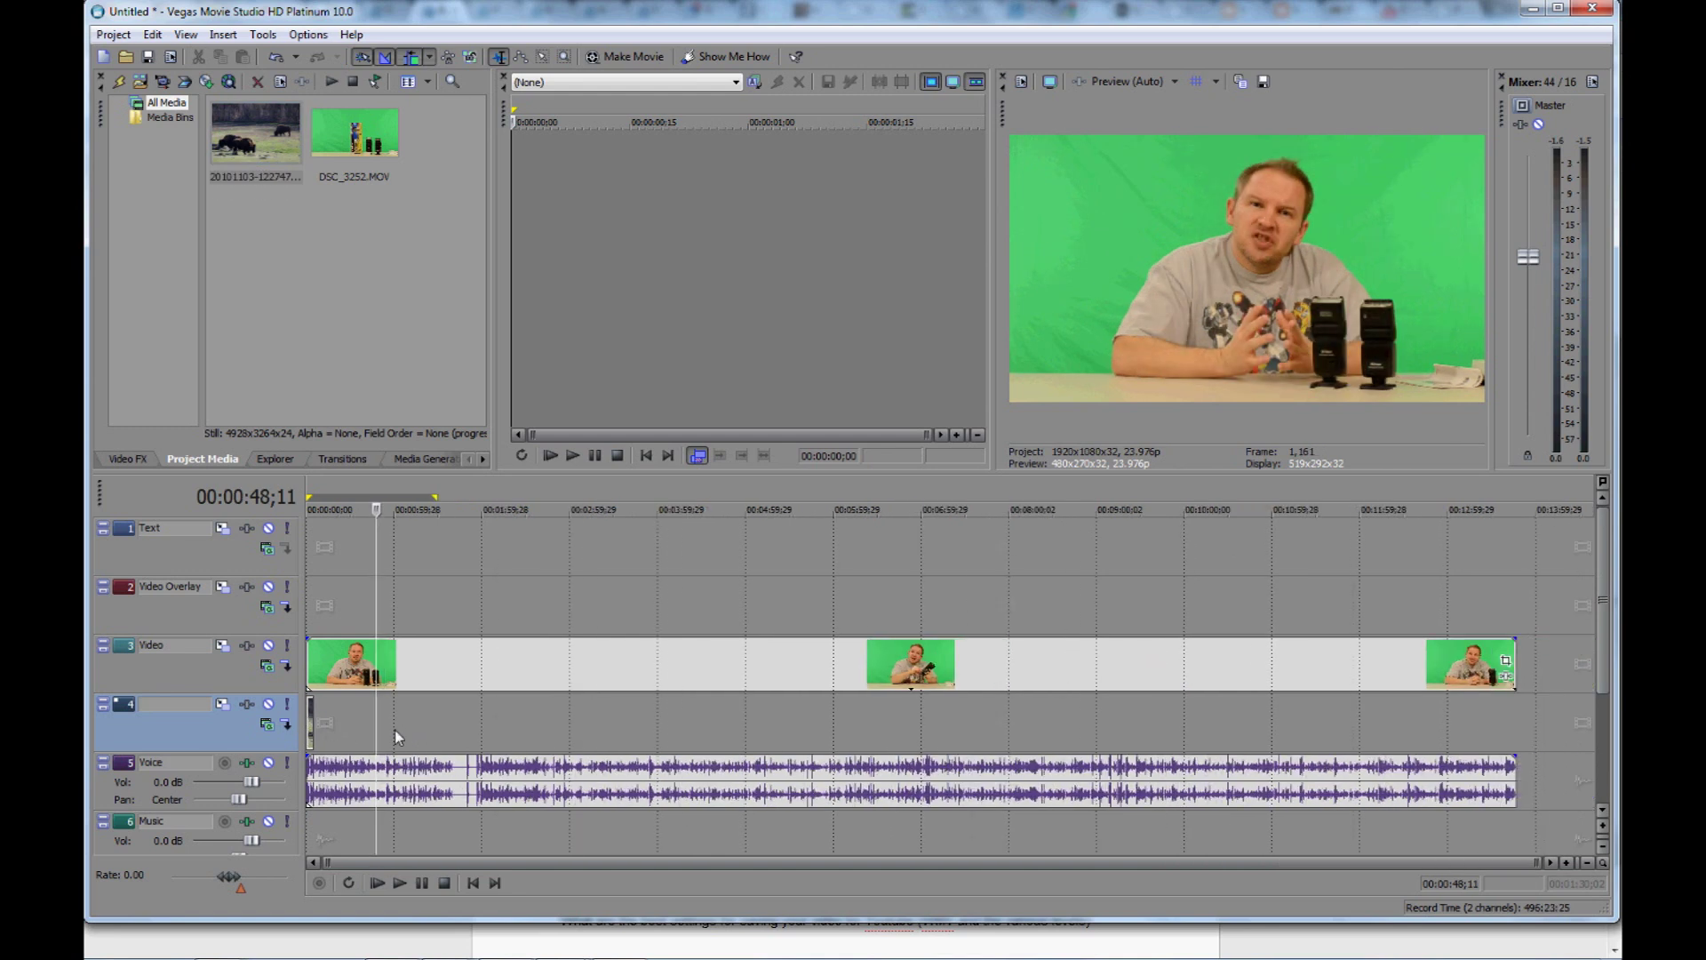
pyautogui.scroll(1, 396, 734)
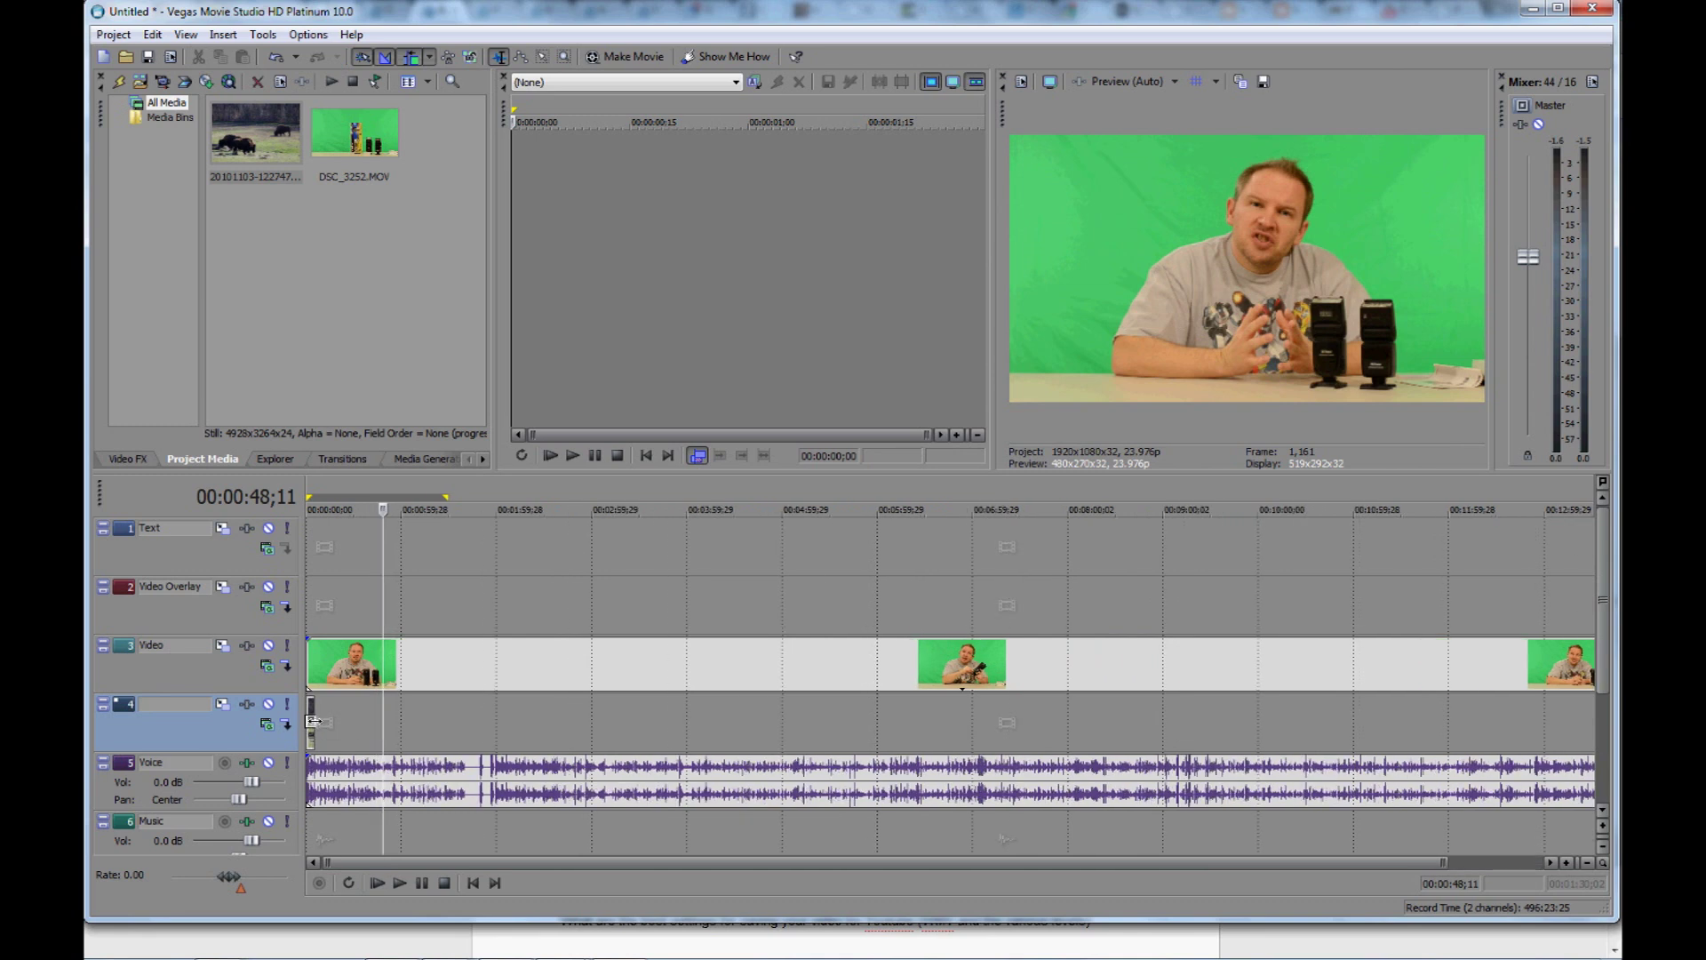
pyautogui.moveTo(312, 721); pyautogui.dragTo(1442, 725)
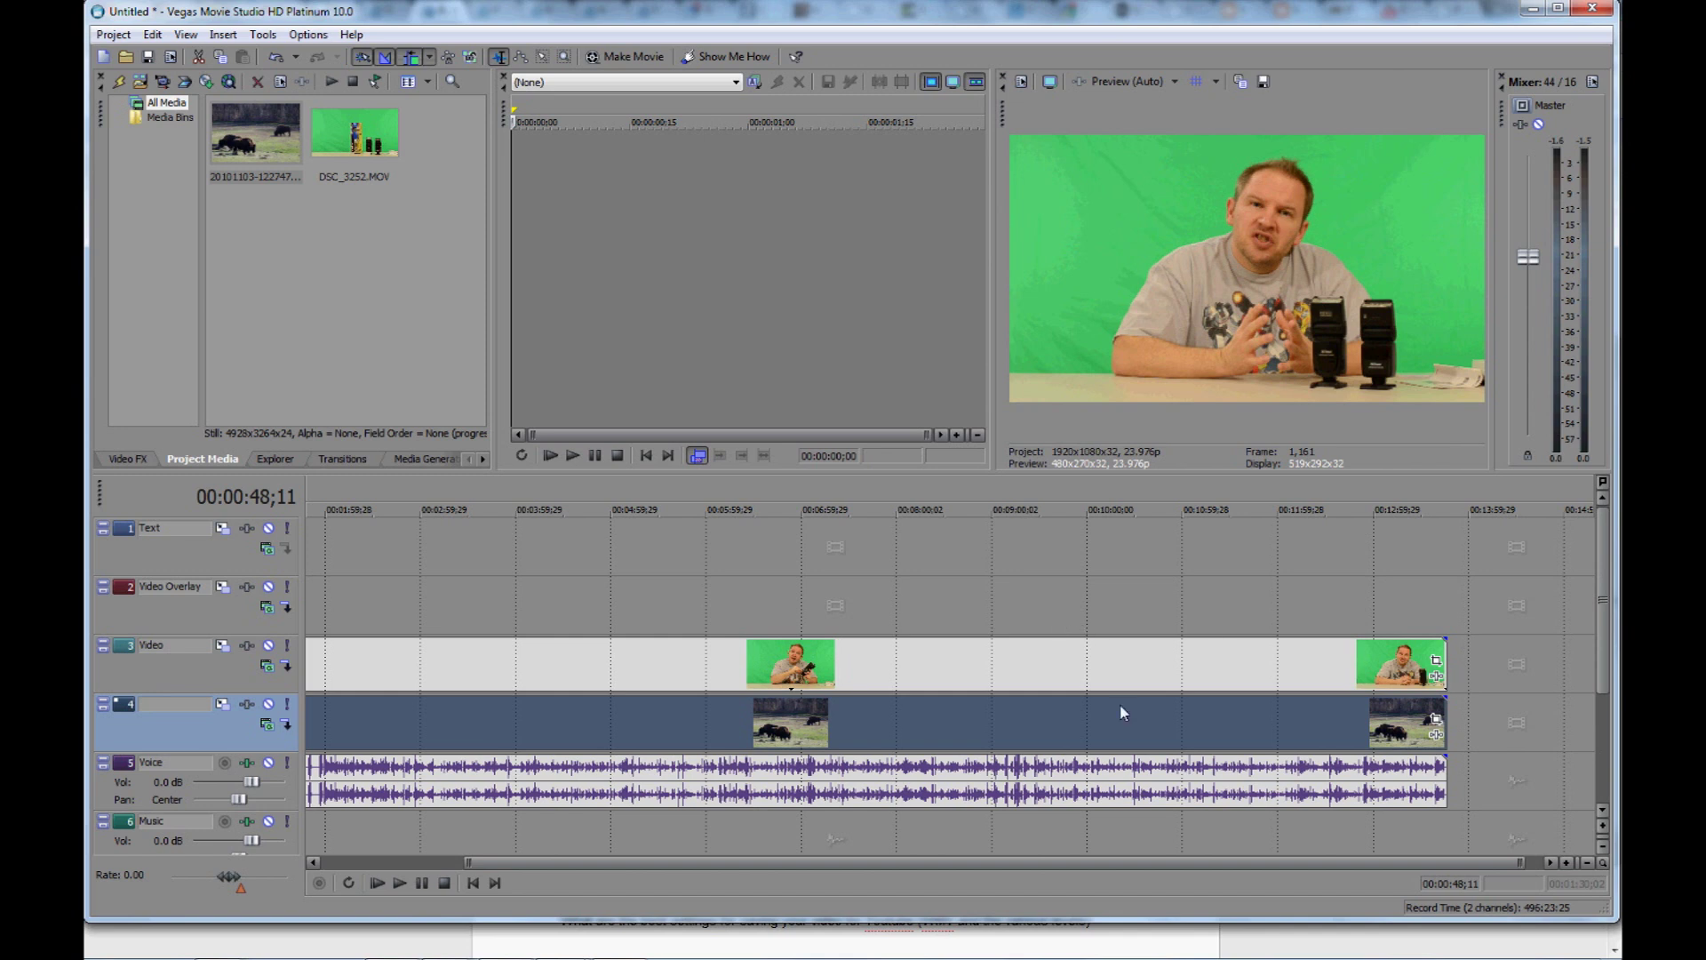
pyautogui.moveTo(738, 862); pyautogui.dragTo(583, 885)
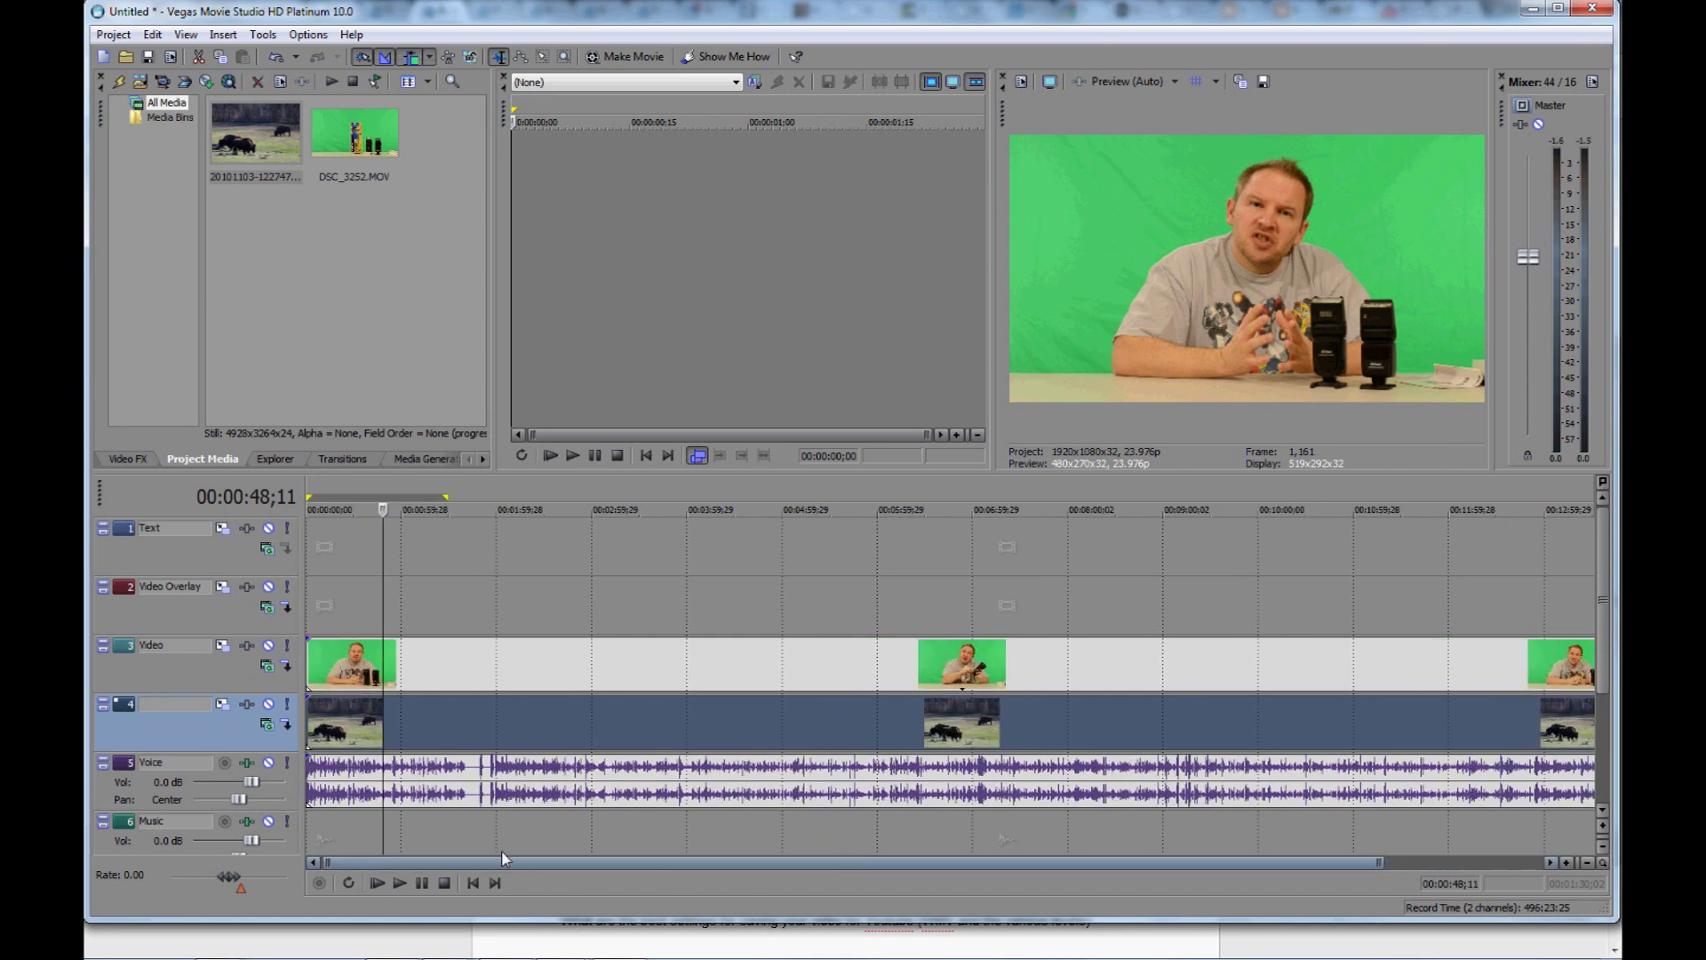
# Drag the Chroma Keyer effect from Video FX onto the first presenter clip on the Video track
pyautogui.click(445, 669)
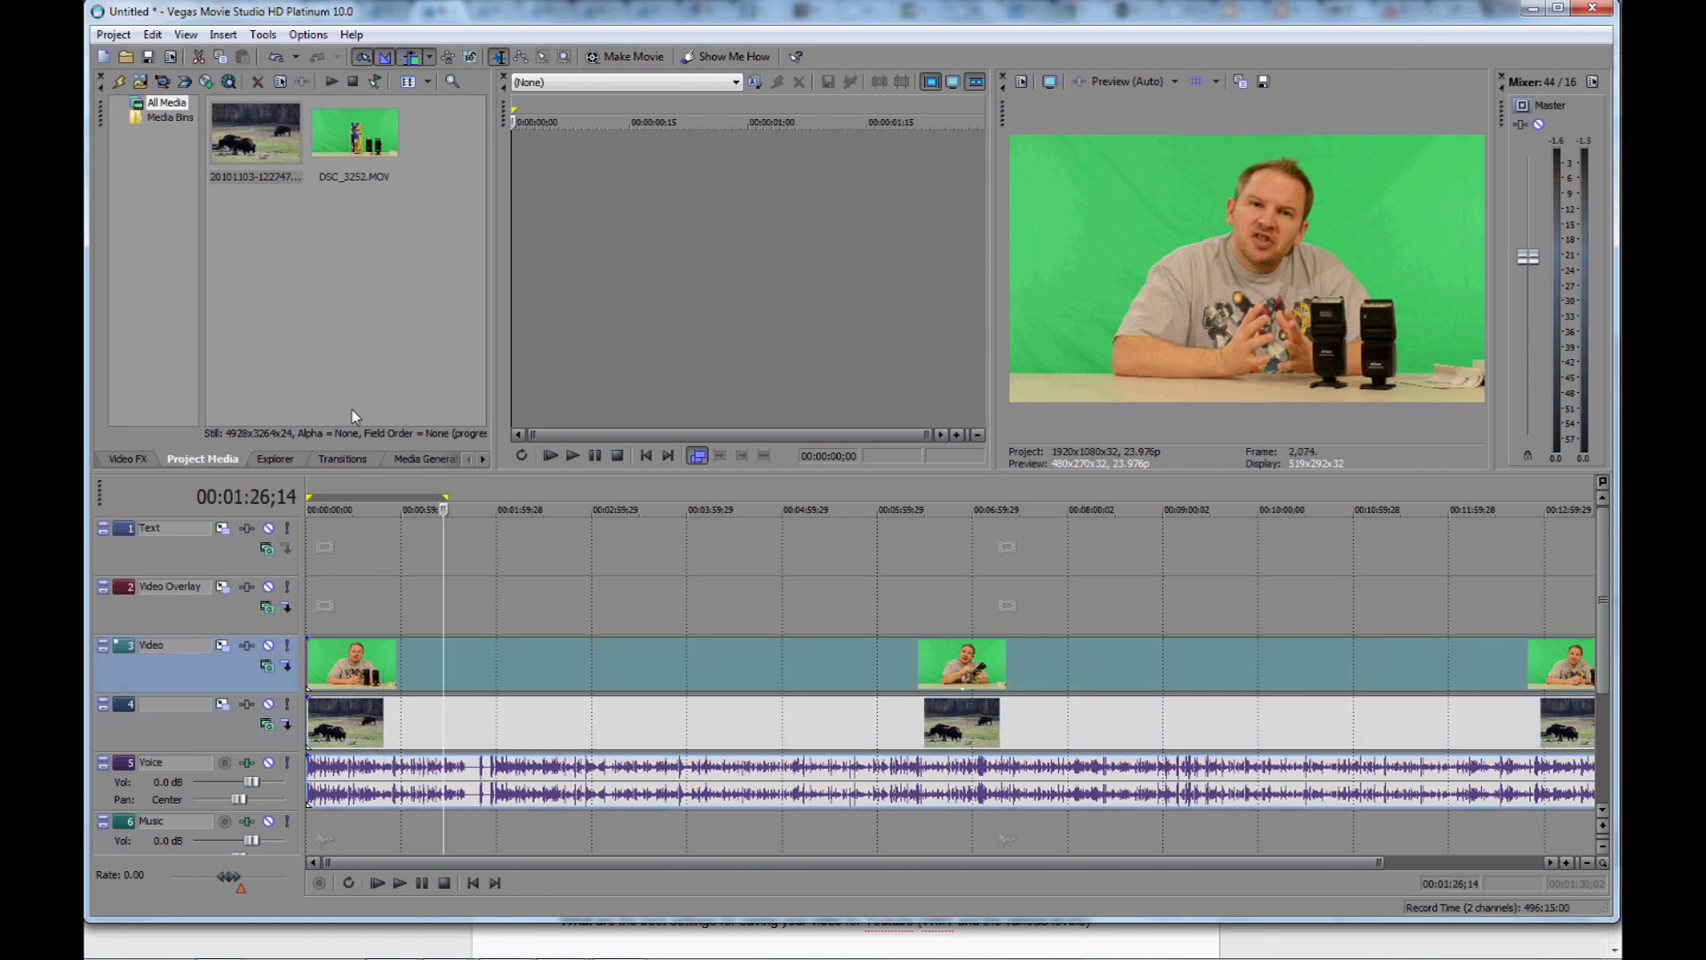
pyautogui.click(125, 460)
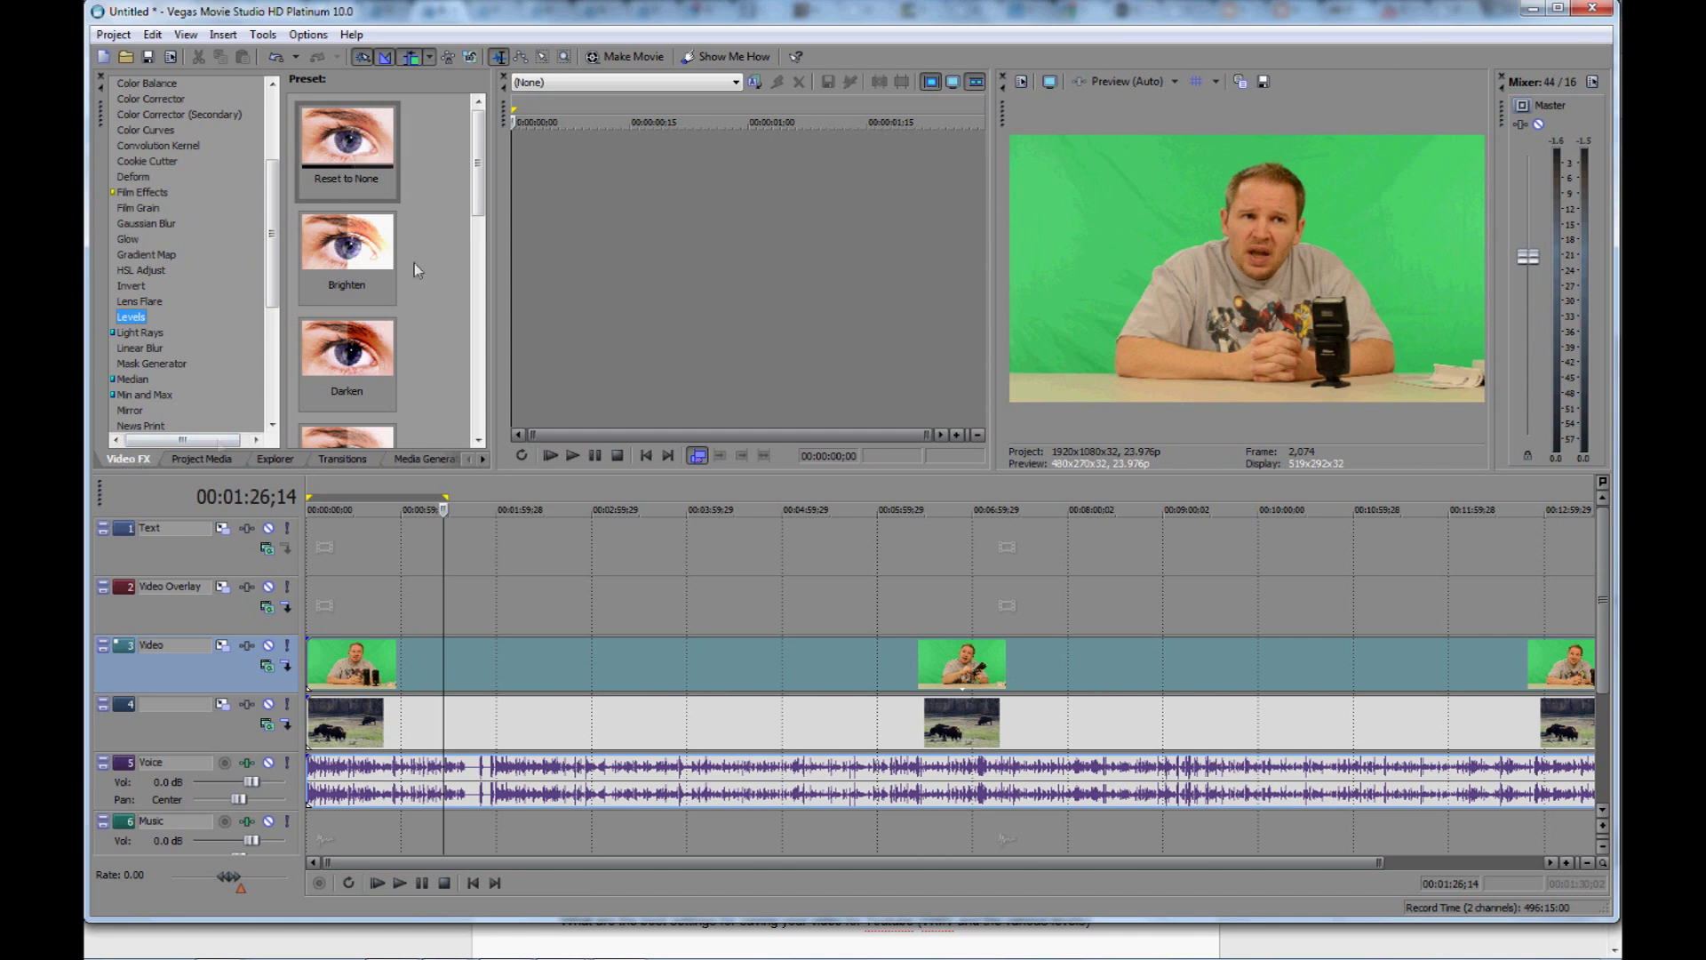
pyautogui.moveTo(274, 206); pyautogui.dragTo(283, 117)
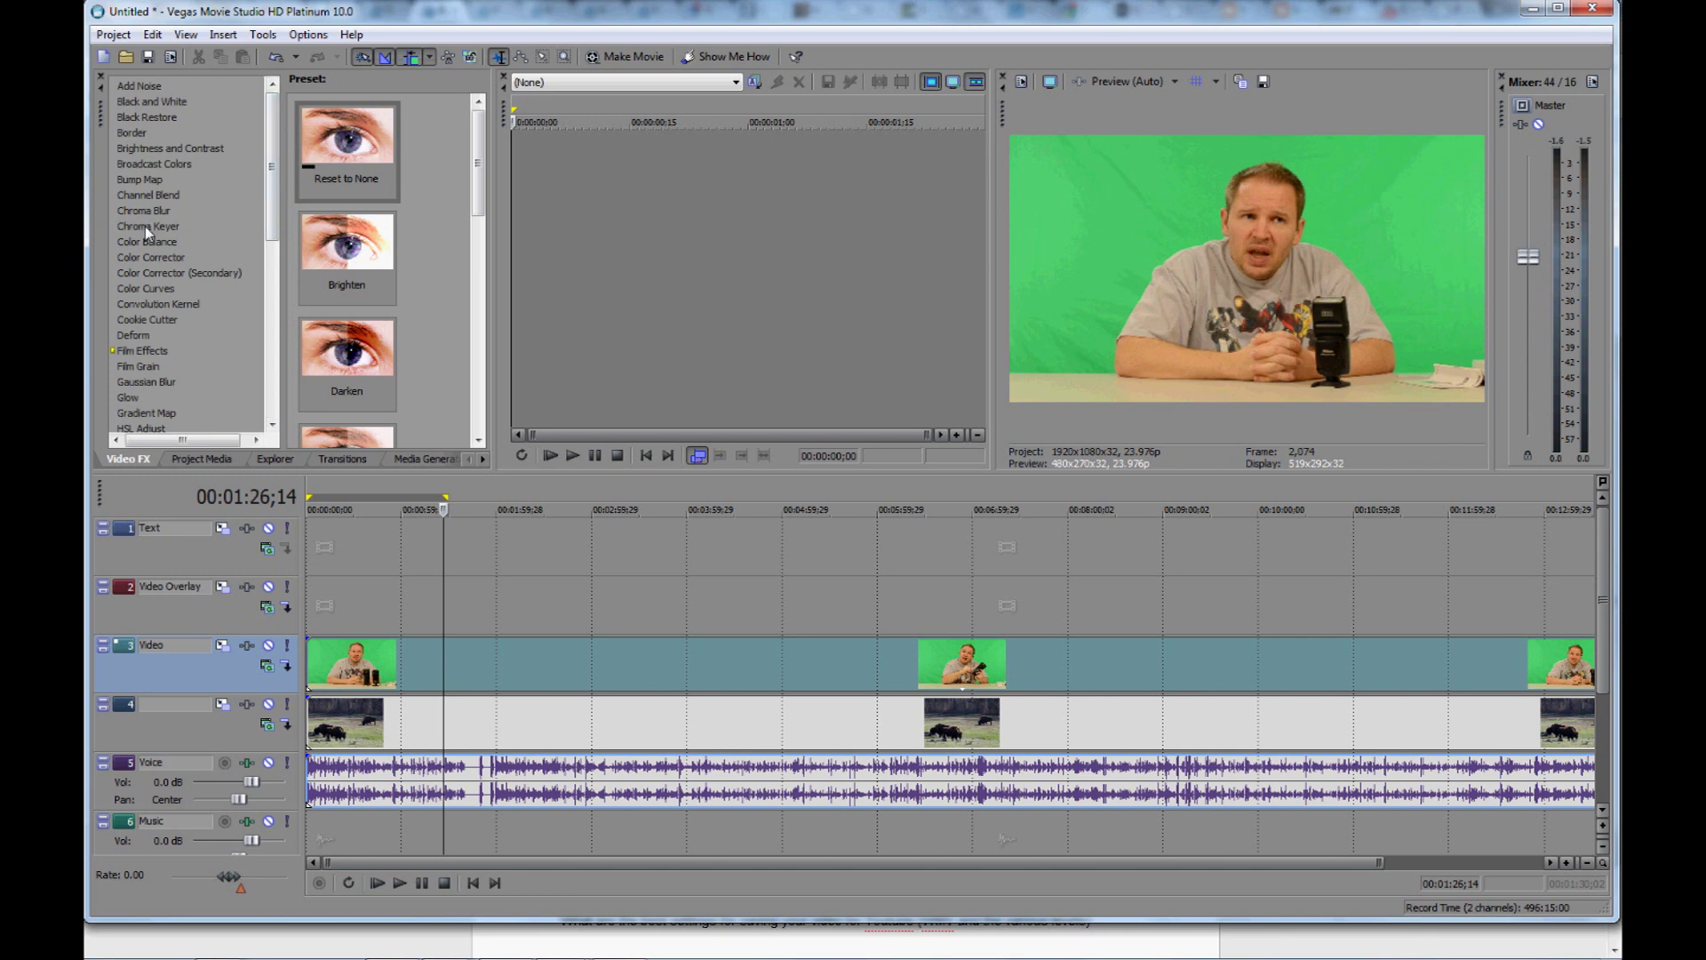
pyautogui.click(145, 225)
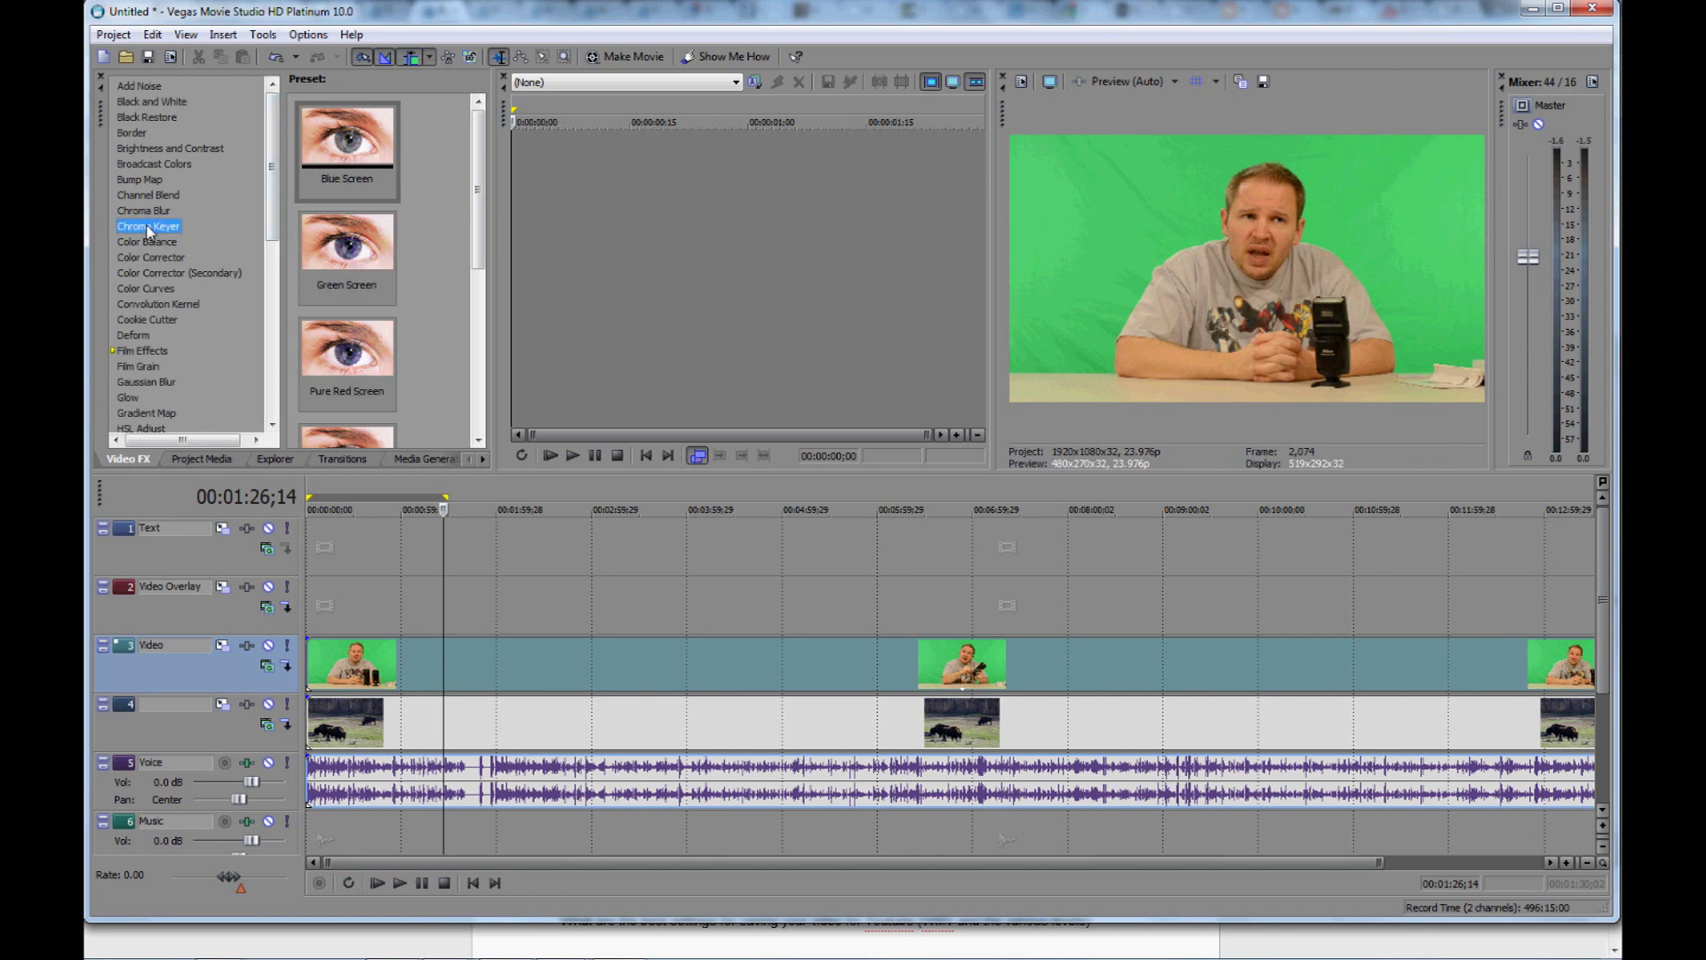
pyautogui.moveTo(148, 230); pyautogui.dragTo(333, 660)
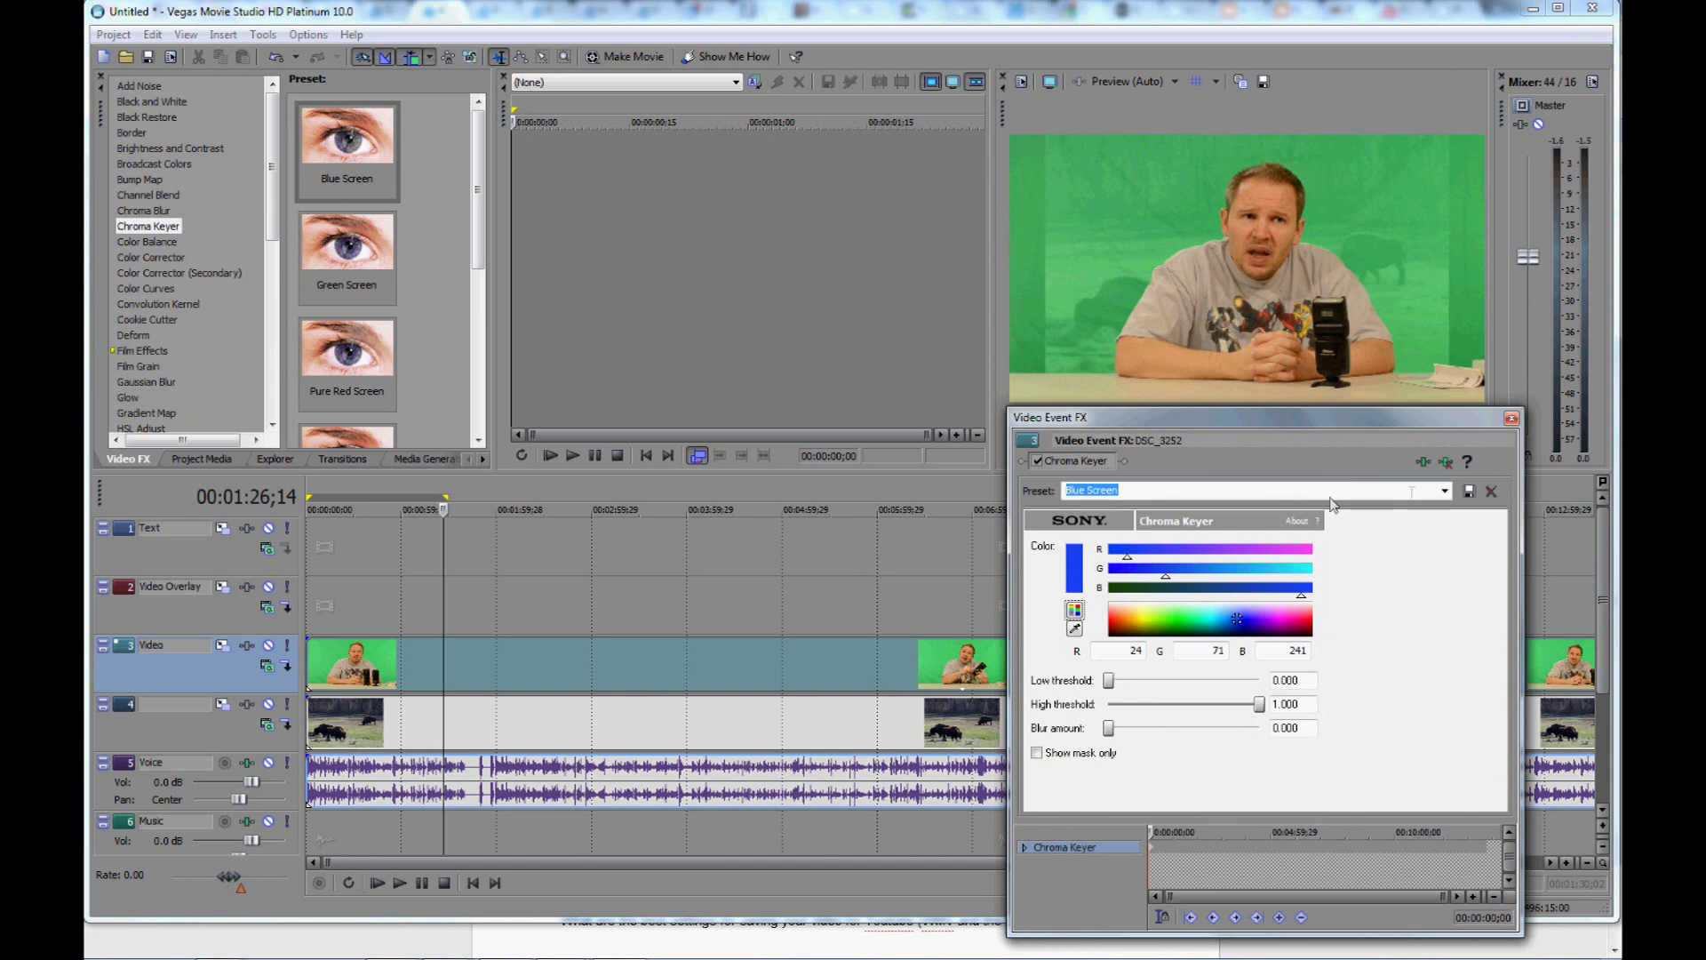
# Choose the Green Screen keying preset and sample the clip's green backdrop as the key colour
pyautogui.click(1445, 491)
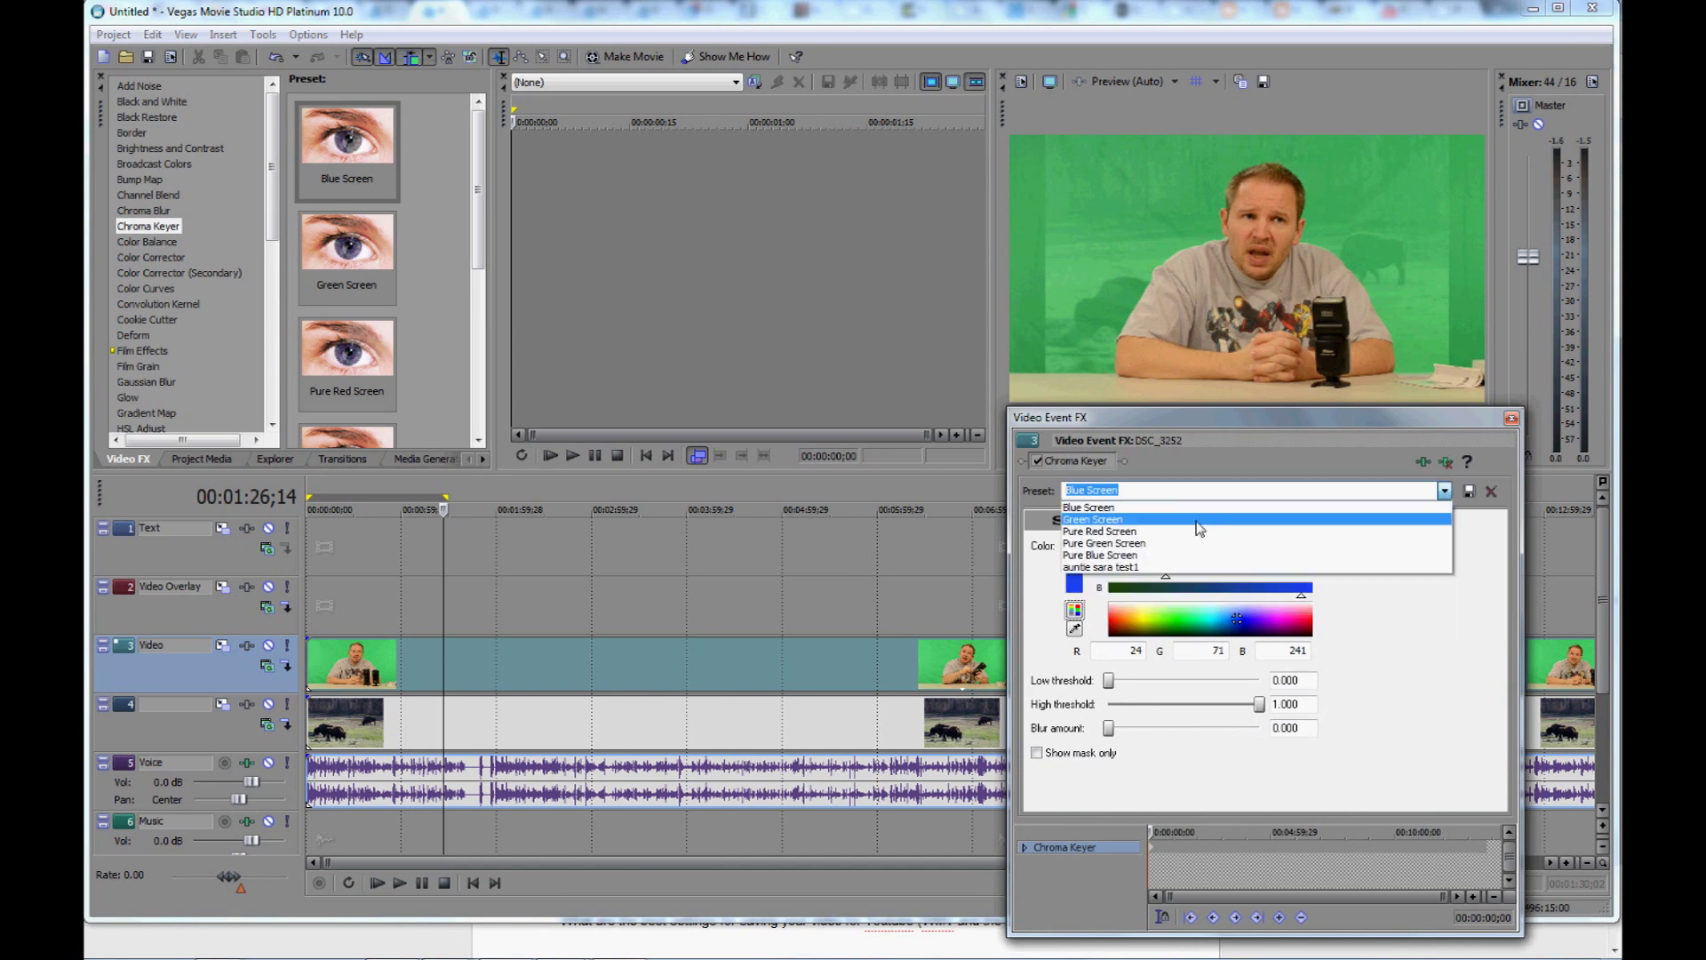
pyautogui.click(1196, 521)
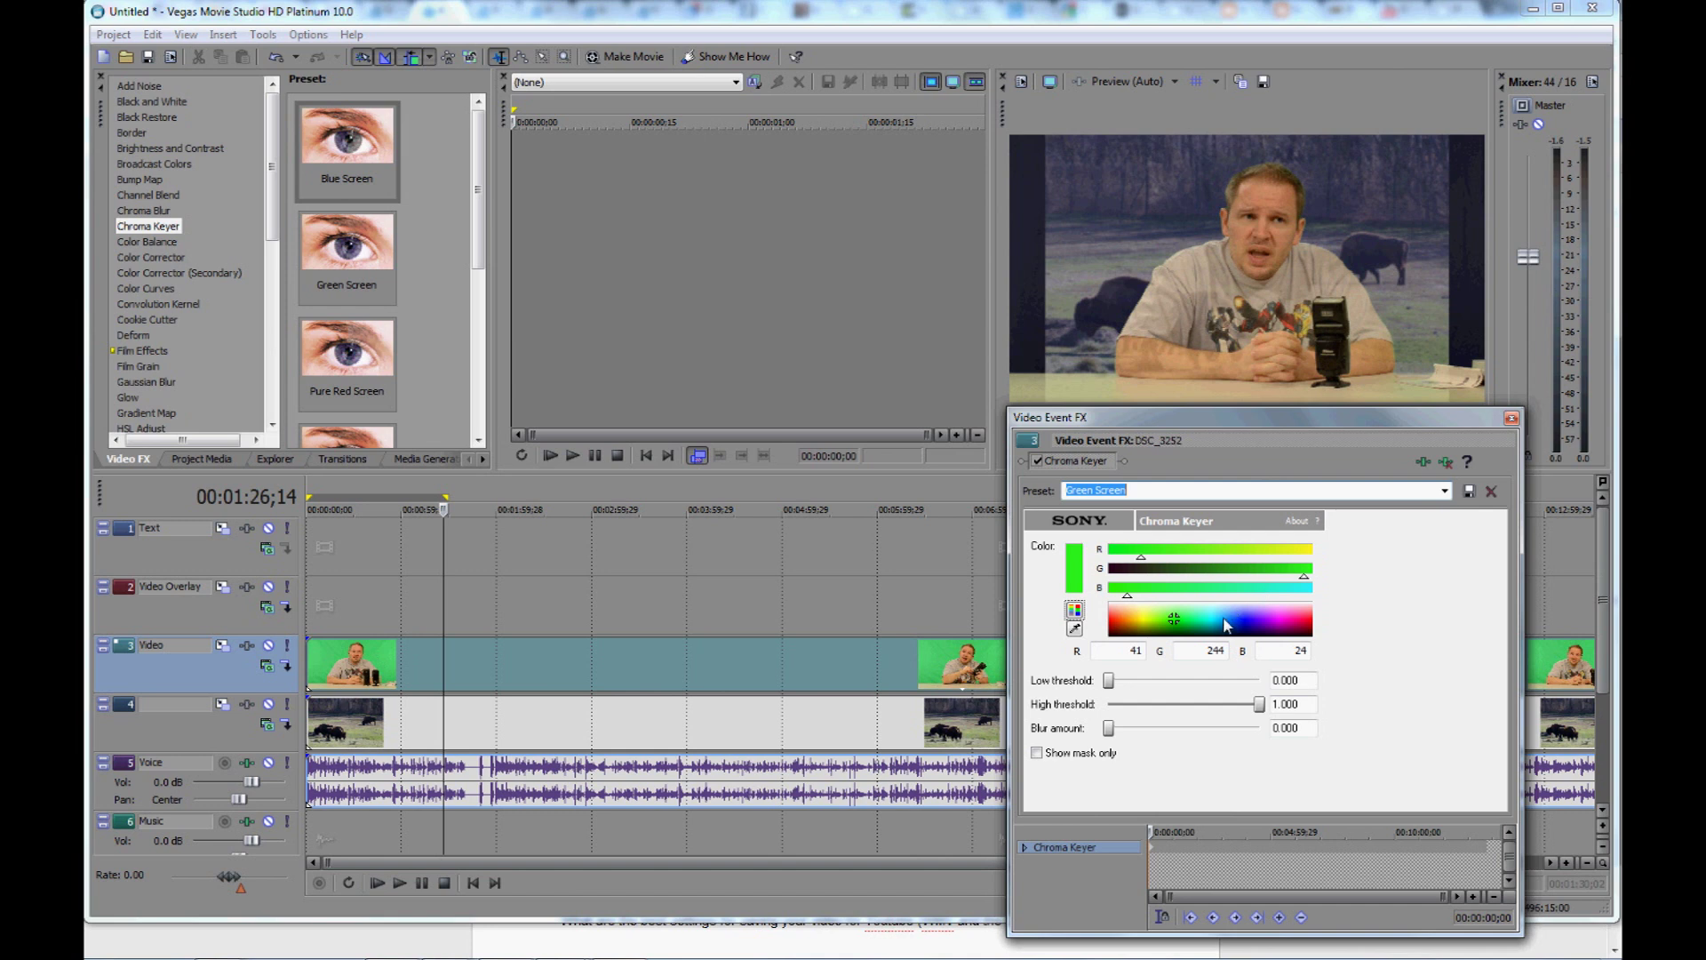
pyautogui.click(1075, 630)
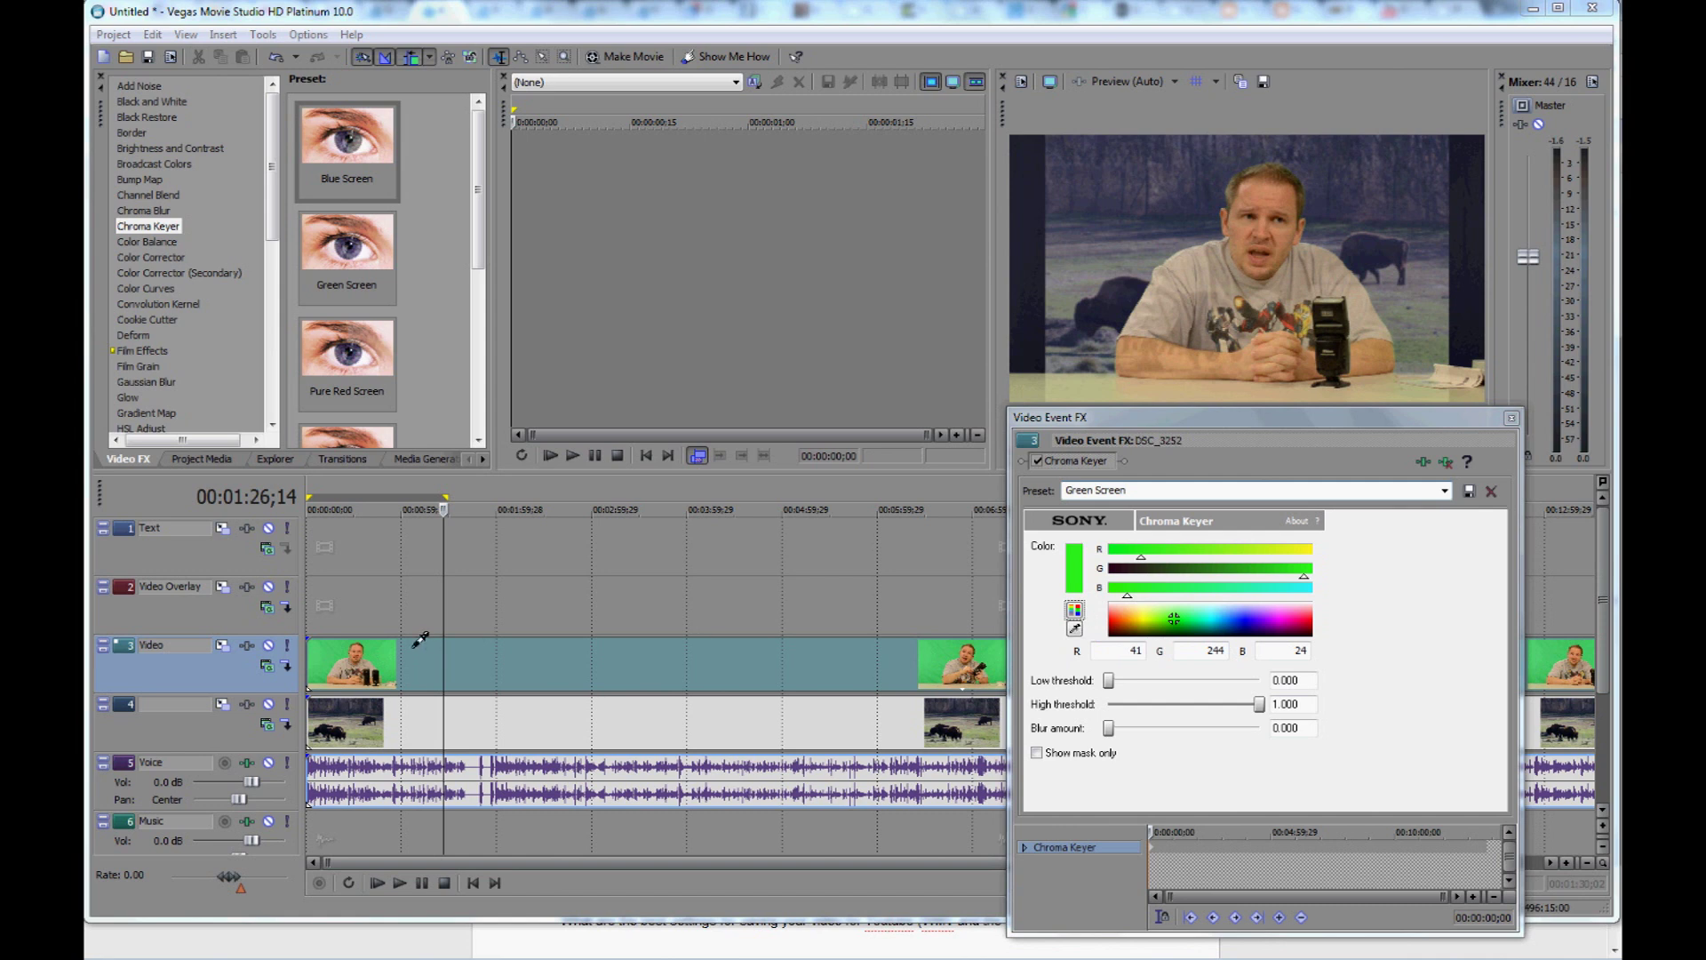
pyautogui.click(333, 654)
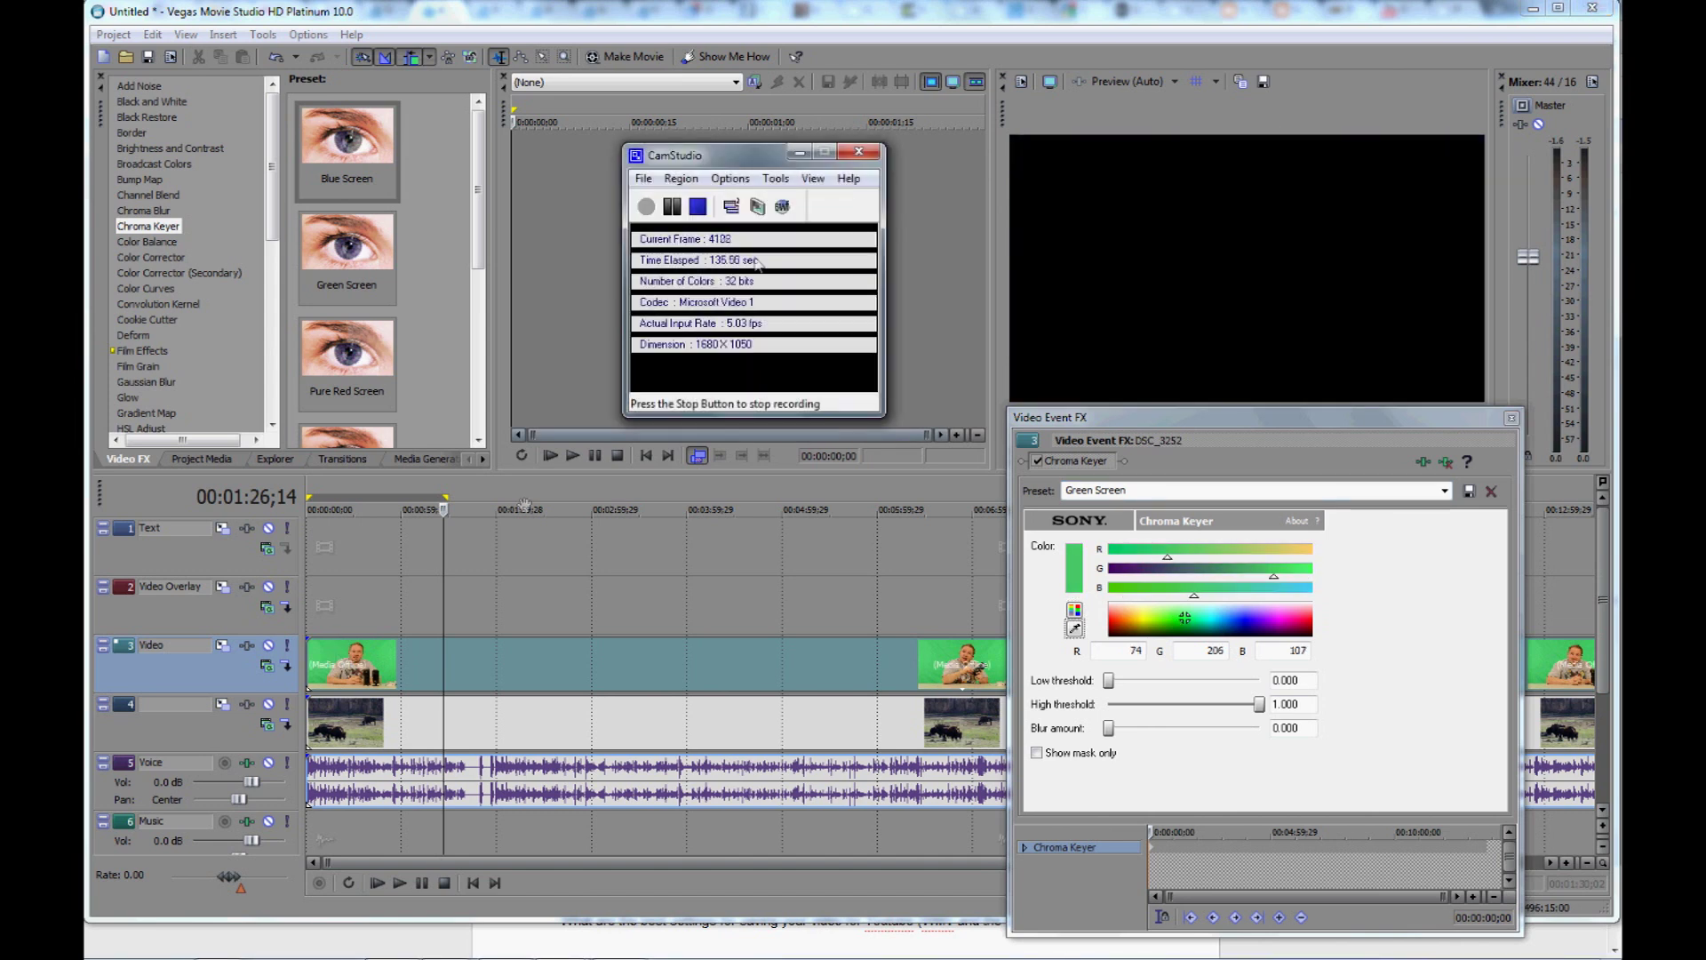
pyautogui.click(780, 165)
pyautogui.click(798, 155)
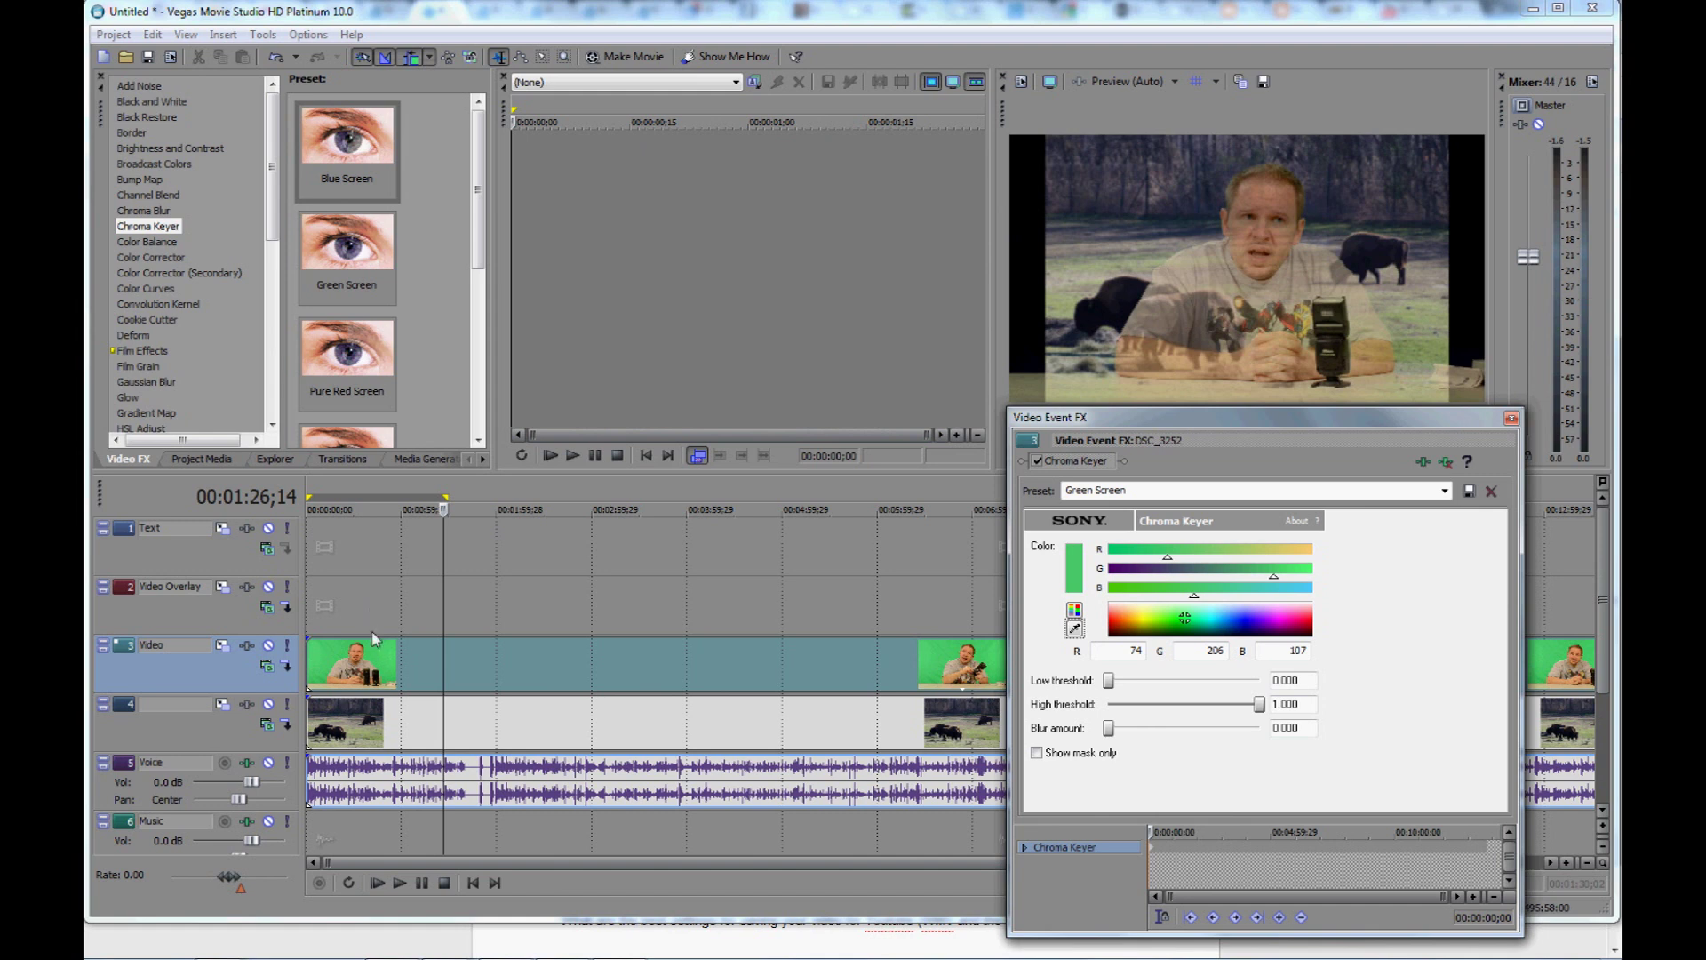
pyautogui.click(1074, 628)
# Turn on Show mask only and mute the bison background on track 4
pyautogui.click(1036, 755)
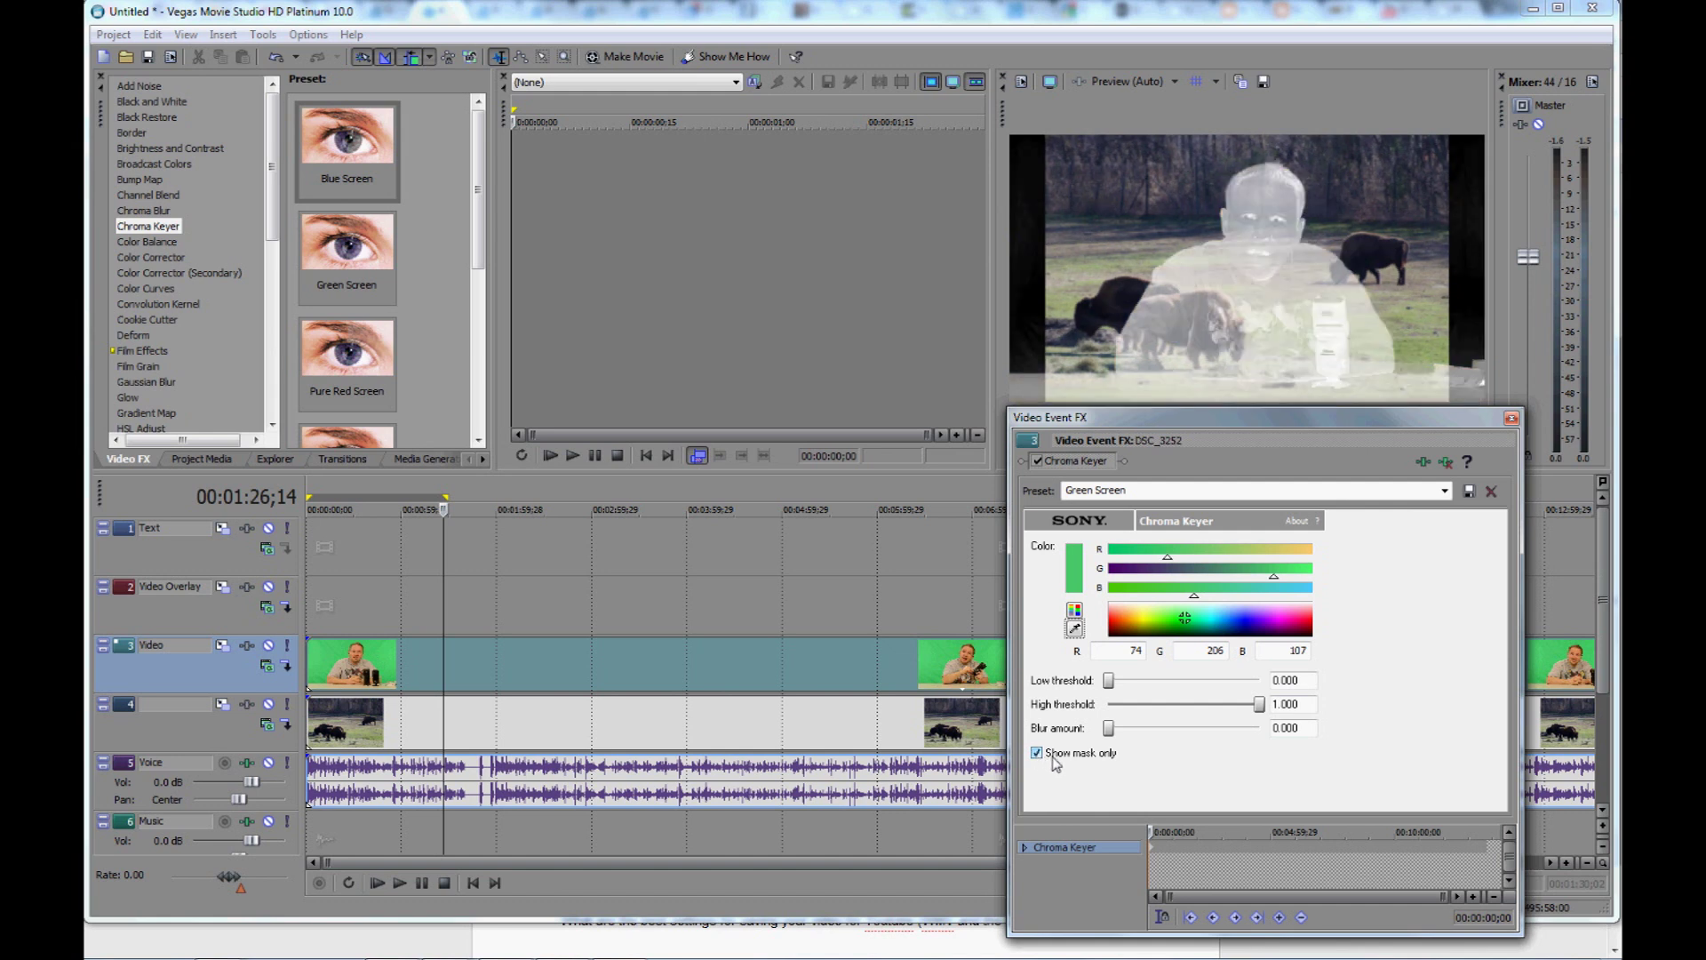
pyautogui.click(268, 705)
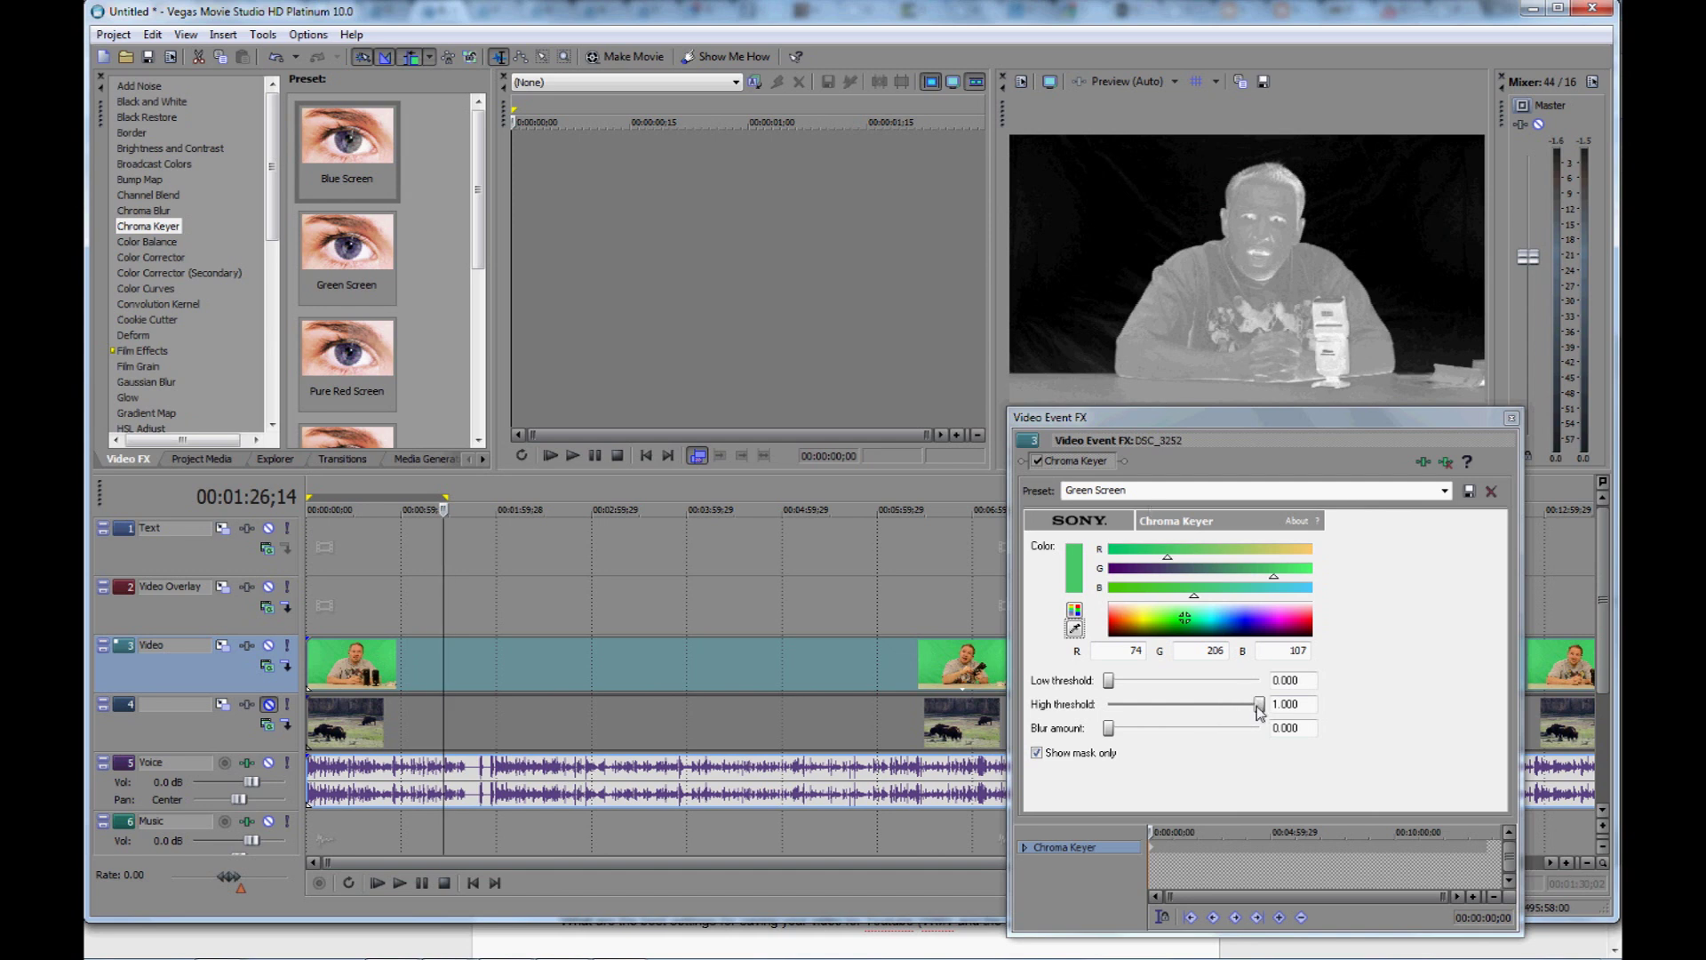
# Set the keyer's low threshold to 0.284, high threshold to 0.254 and blur to 0.012
pyautogui.moveTo(1261, 710); pyautogui.dragTo(1161, 714)
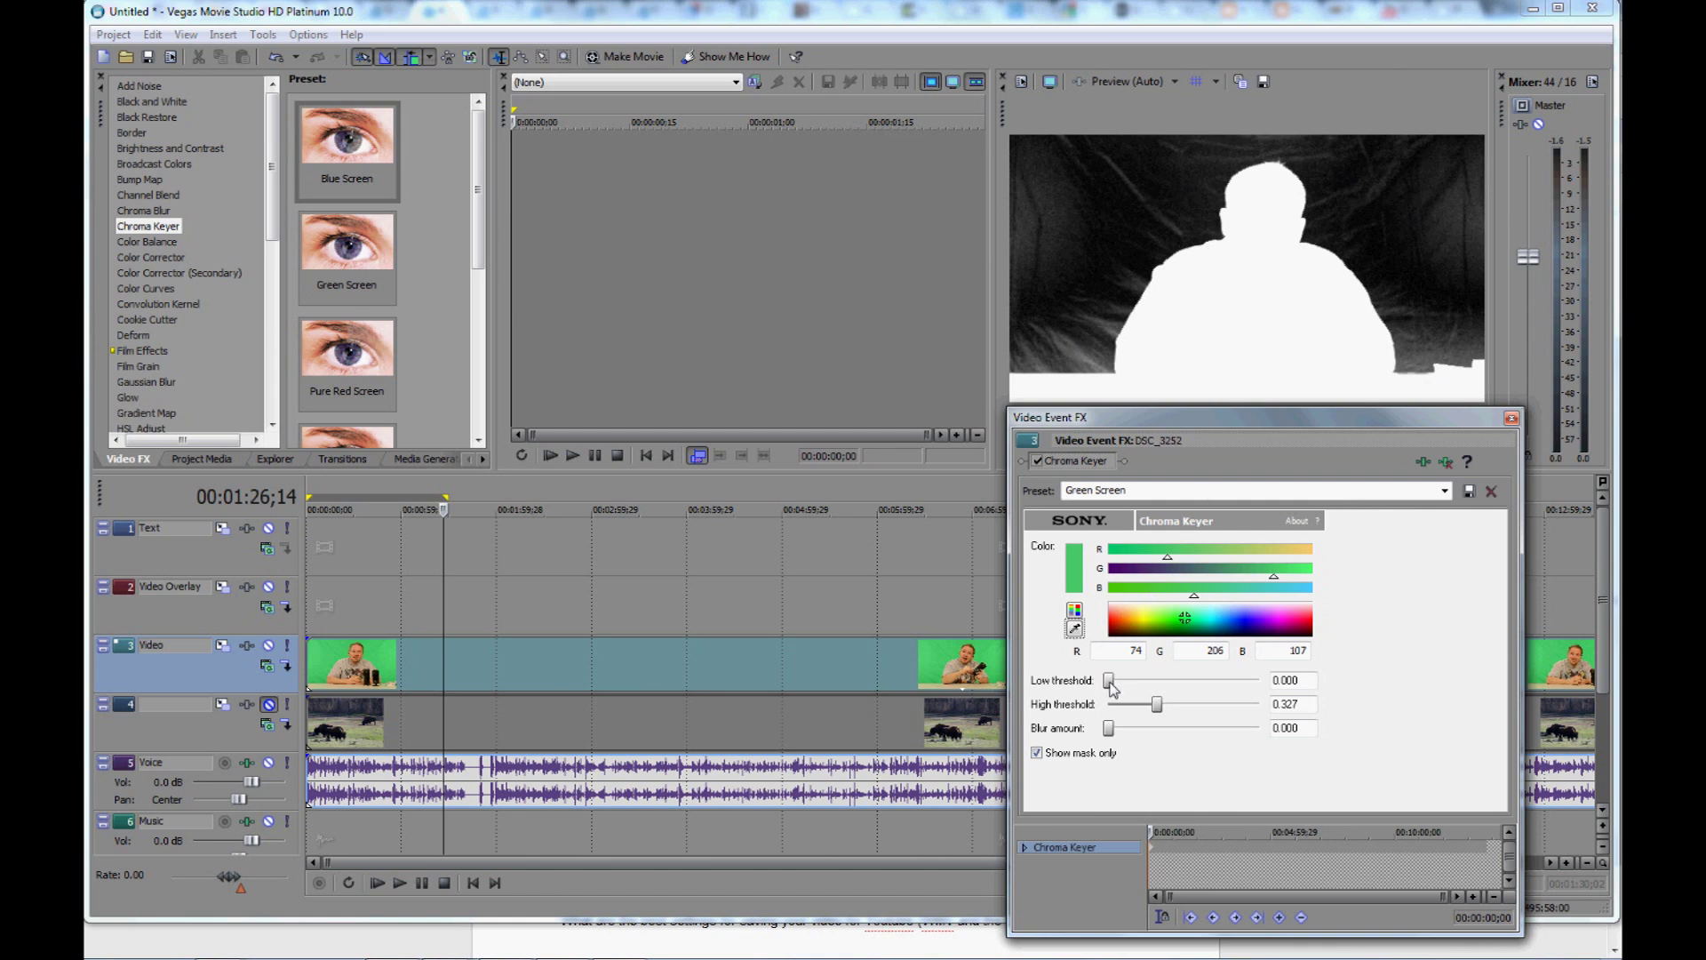
pyautogui.moveTo(1111, 684)
pyautogui.mouseDown()
pyautogui.moveTo(1156, 686)
pyautogui.moveTo(1107, 693)
pyautogui.mouseUp()
pyautogui.moveTo(1109, 691); pyautogui.dragTo(1157, 688)
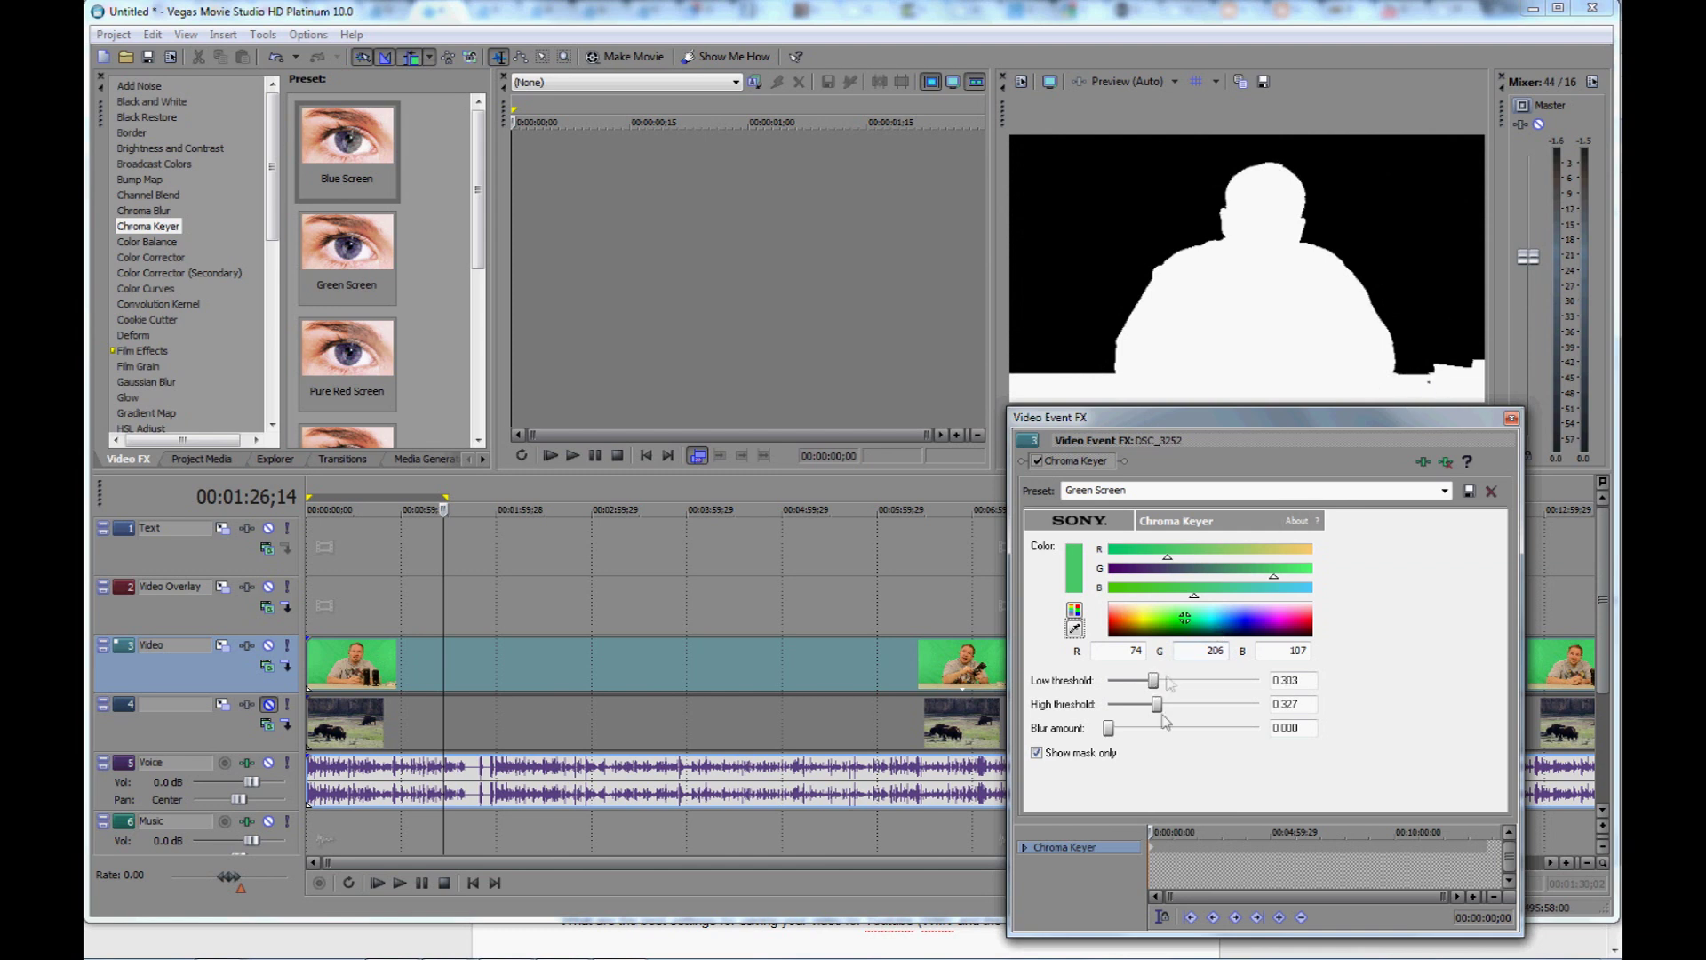
pyautogui.moveTo(1158, 706)
pyautogui.mouseDown()
pyautogui.moveTo(1134, 706)
pyautogui.moveTo(1150, 713)
pyautogui.moveTo(1151, 679)
pyautogui.mouseUp()
pyautogui.moveTo(1112, 733); pyautogui.dragTo(1115, 734)
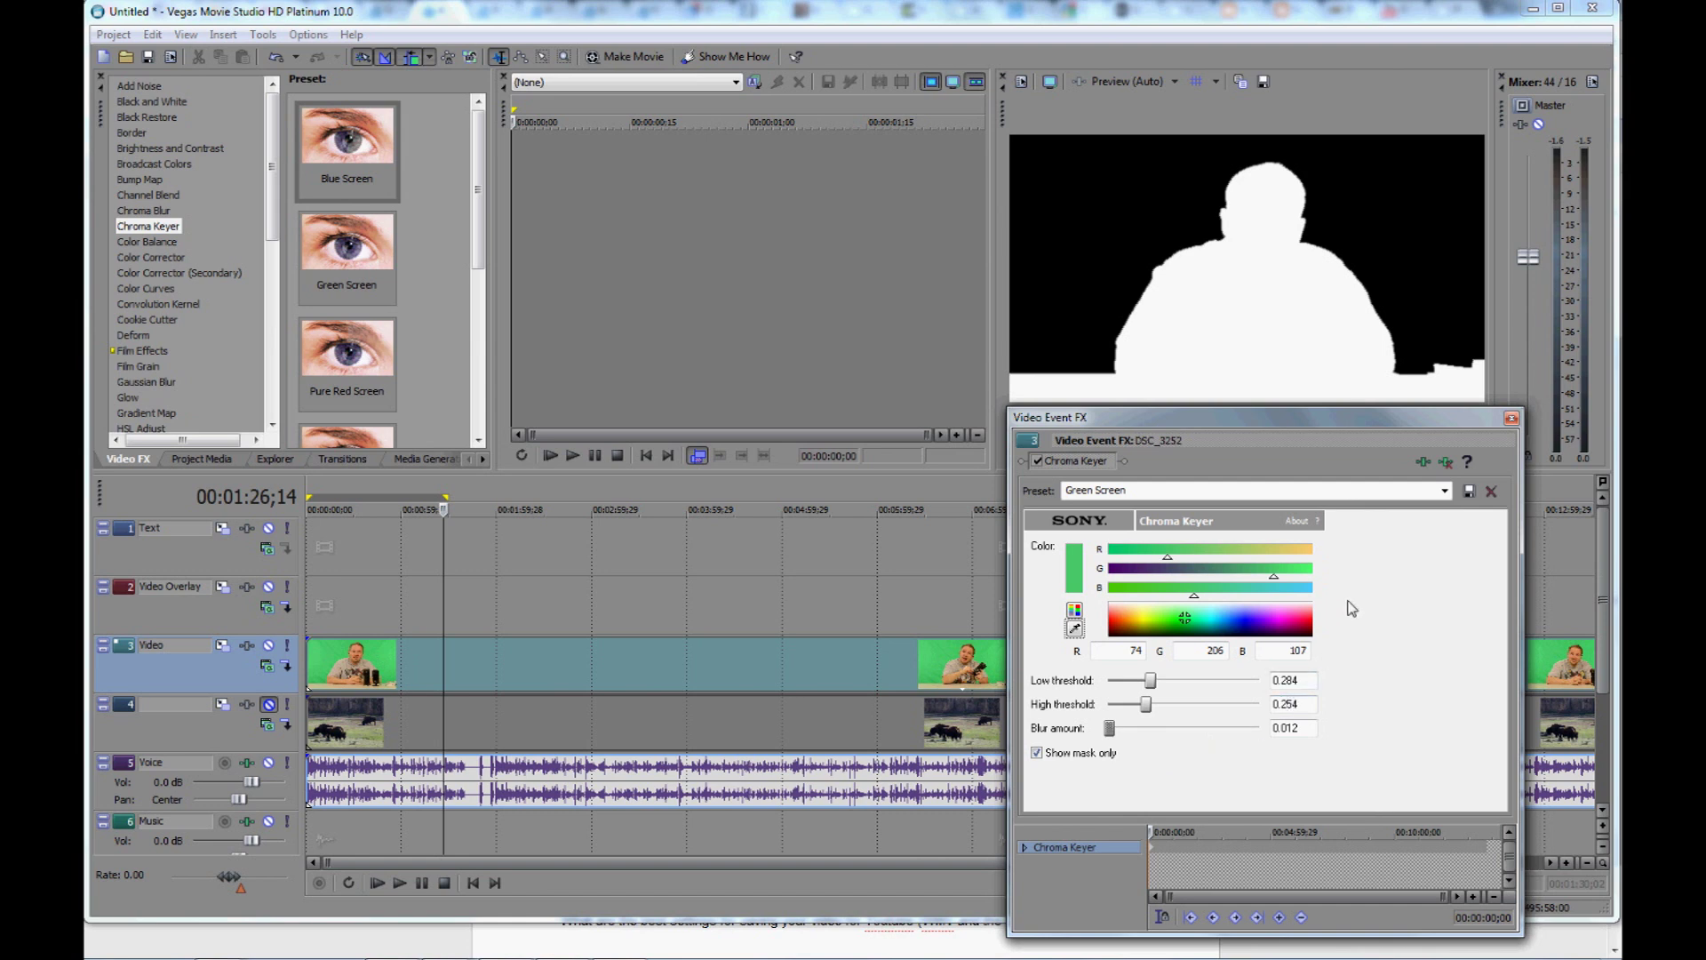
# Turn off Show mask only, unmute track 4, and close the Video Event FX window
pyautogui.click(1037, 754)
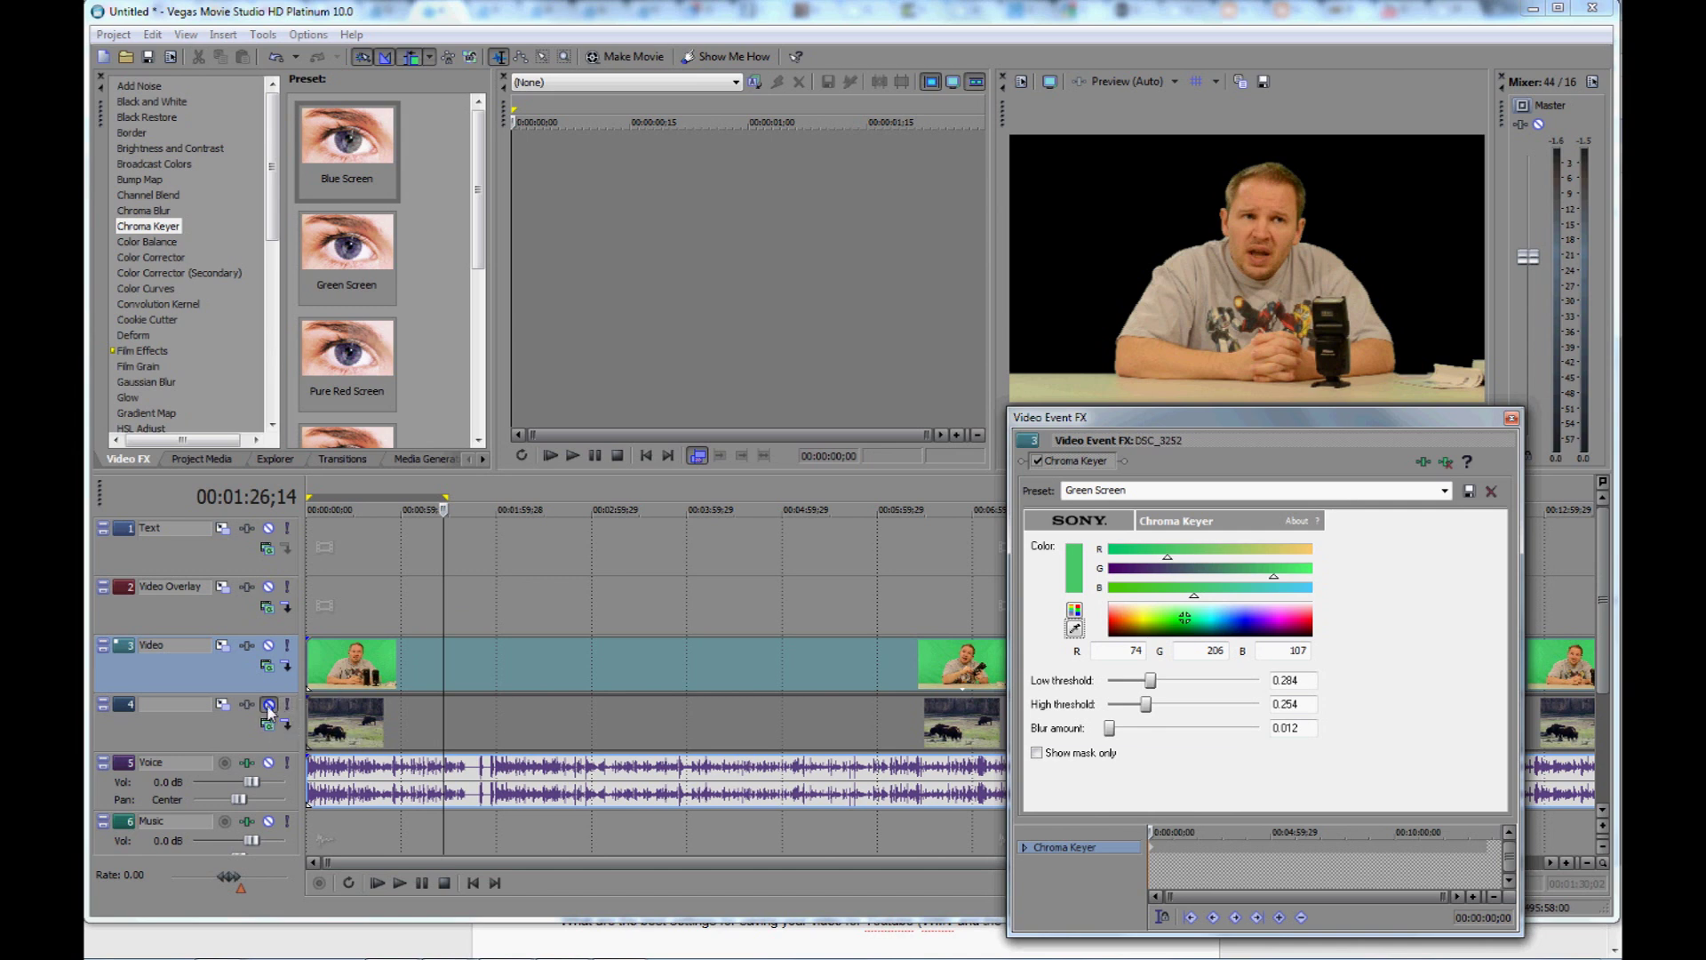
pyautogui.click(268, 705)
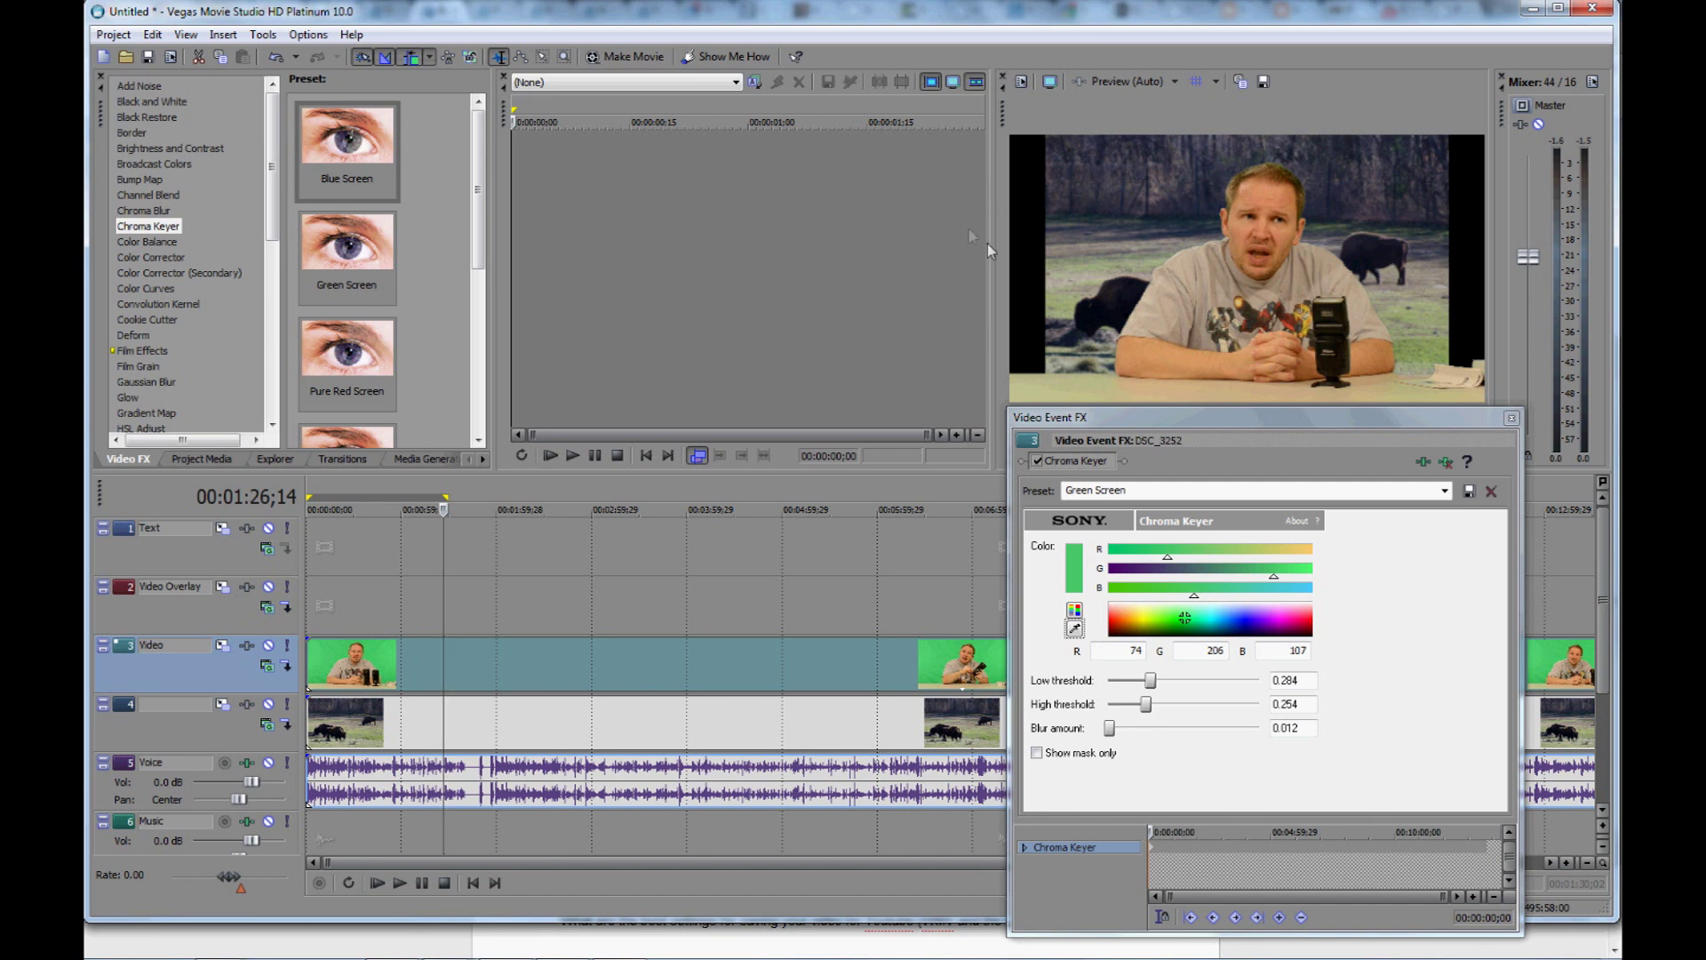
pyautogui.click(1512, 417)
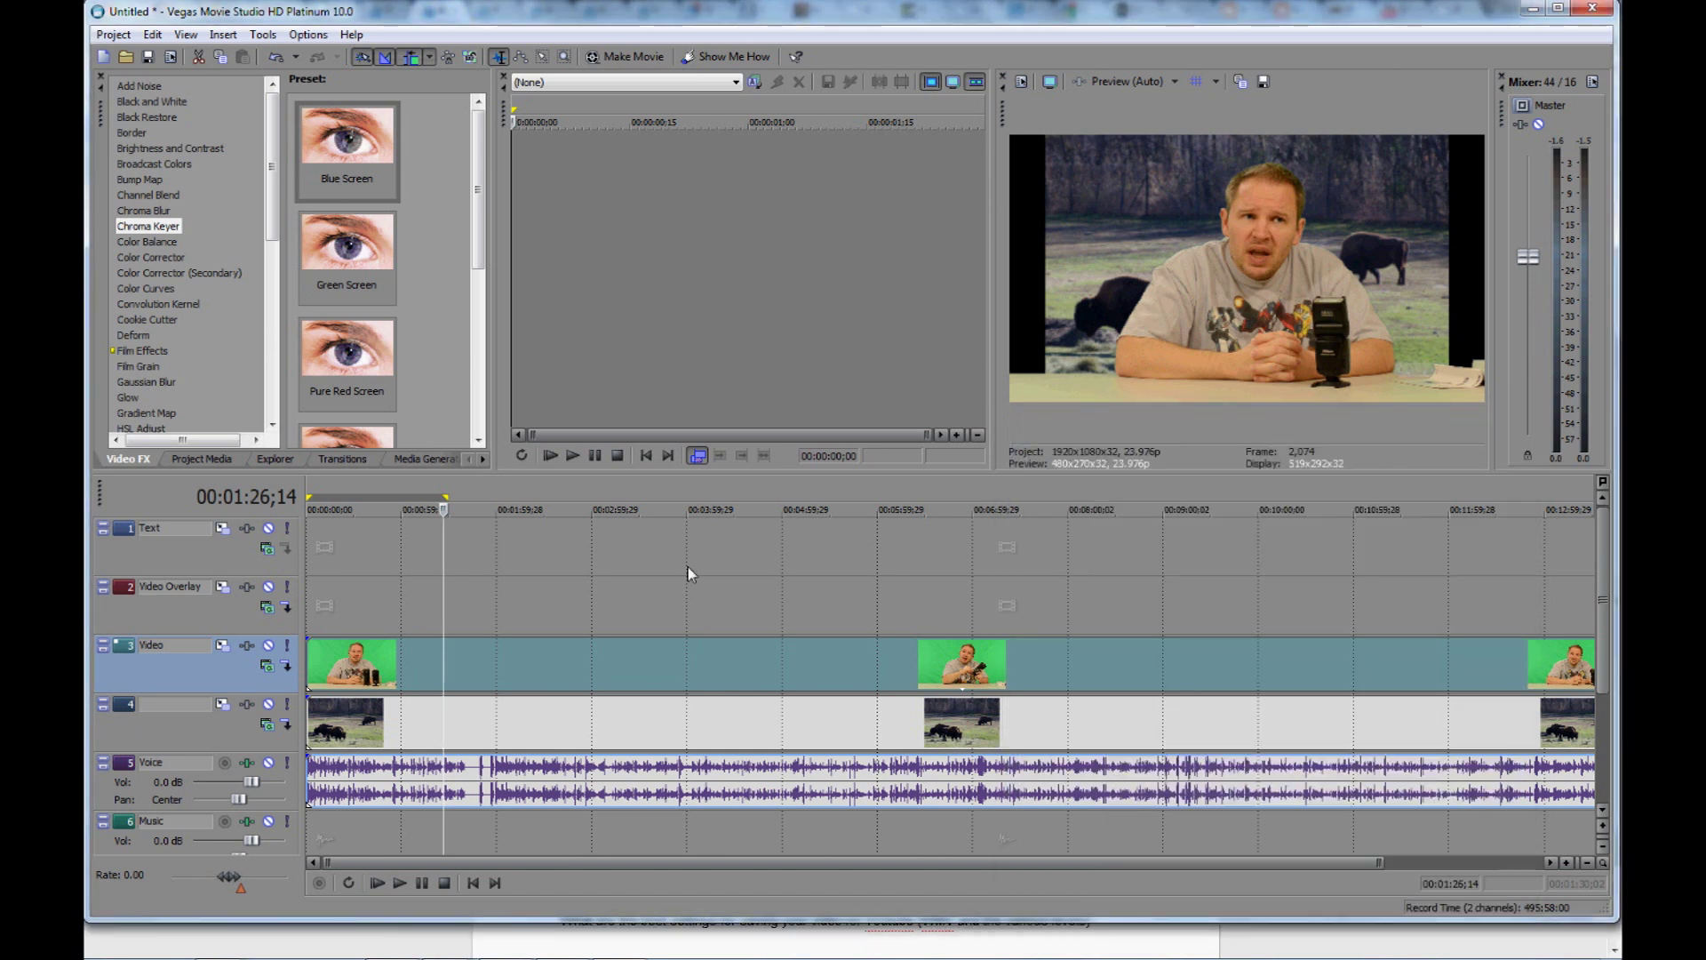
# Play the composite with the Voice clip's volume at zero, jumping to 00:03:06 and 00:05:29, then stop
pyautogui.click(405, 885)
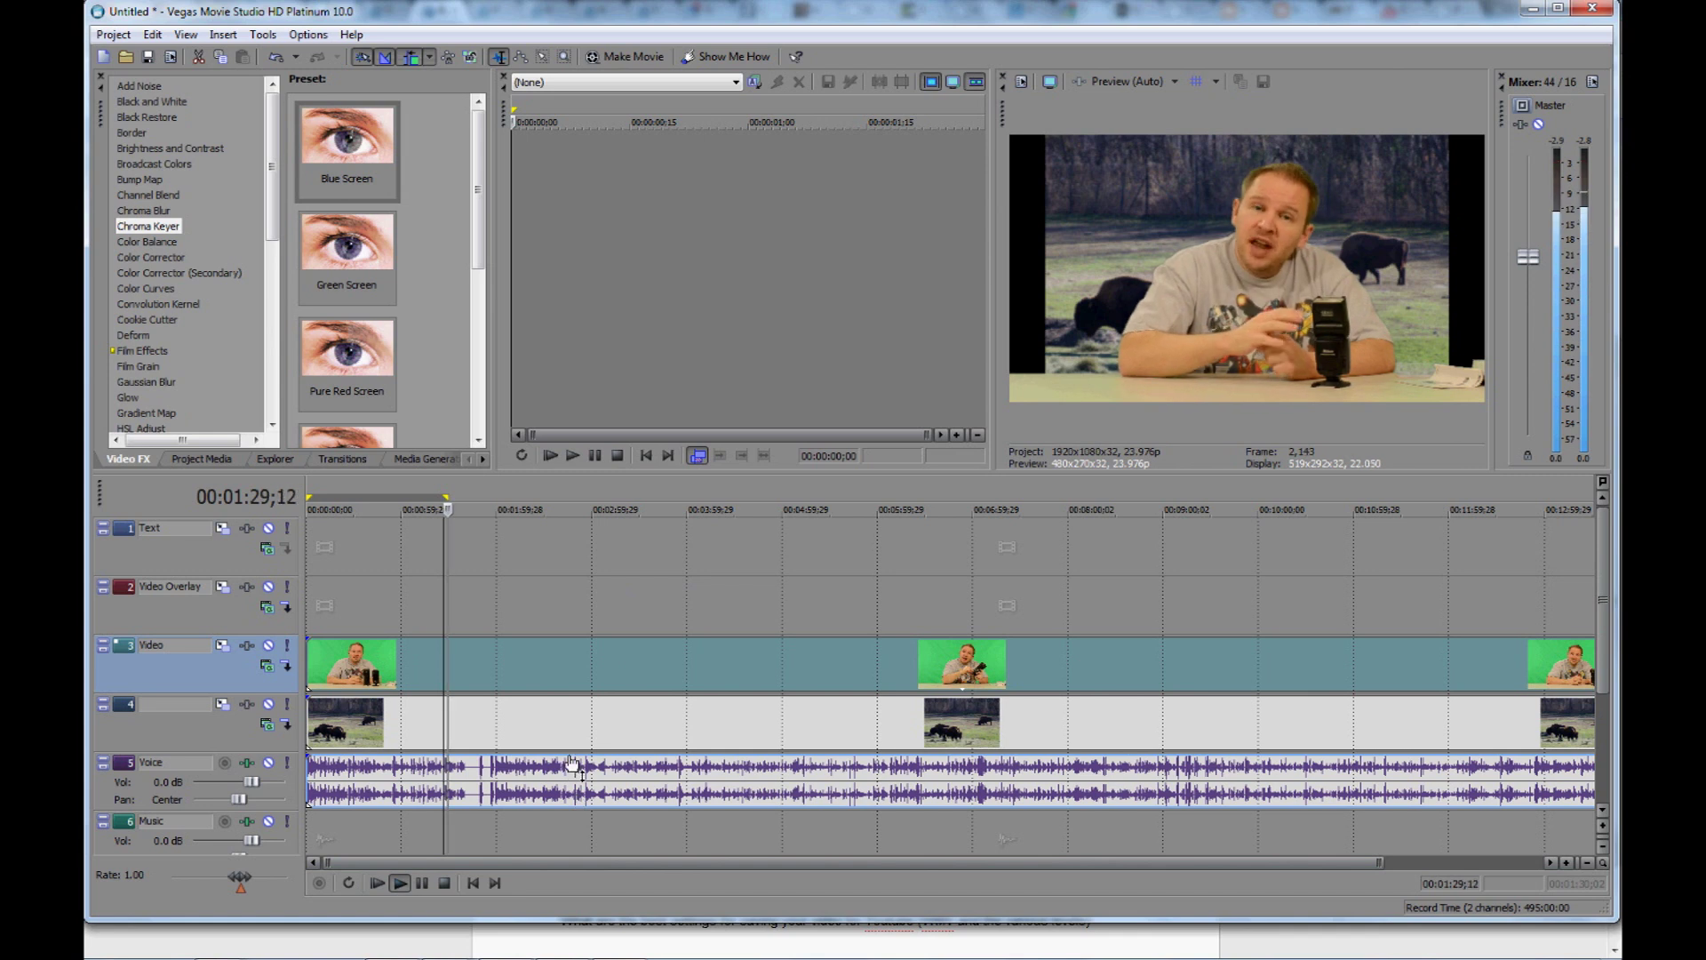
pyautogui.moveTo(573, 758); pyautogui.dragTo(587, 804)
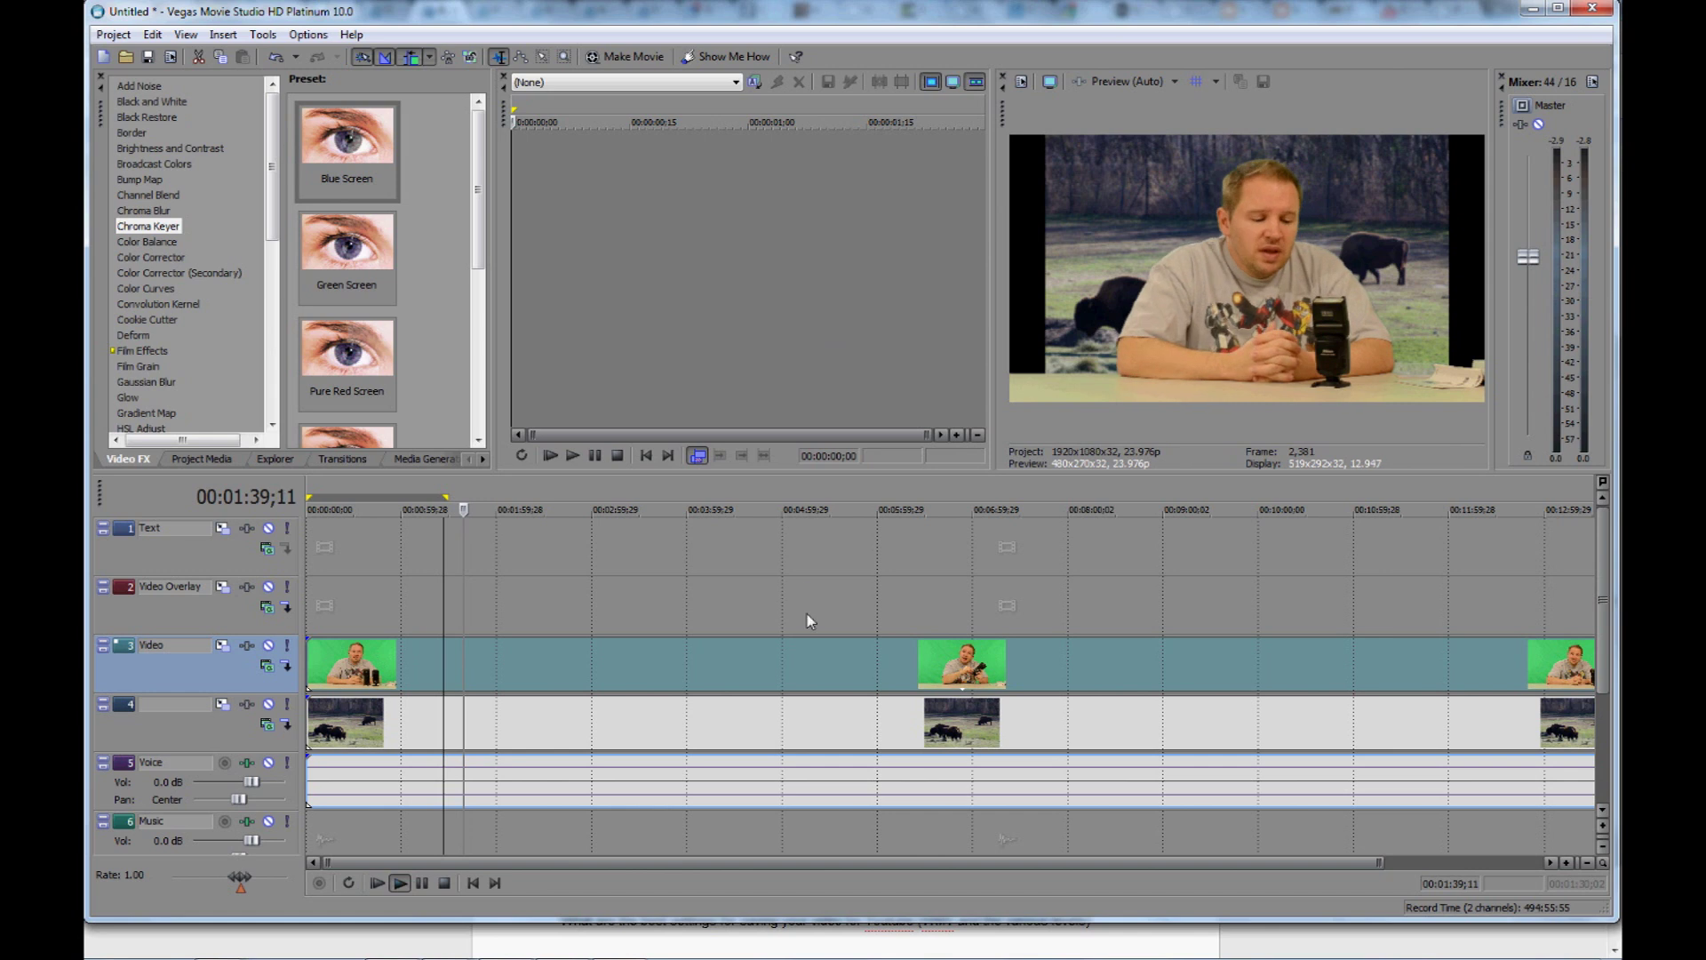
pyautogui.click(600, 661)
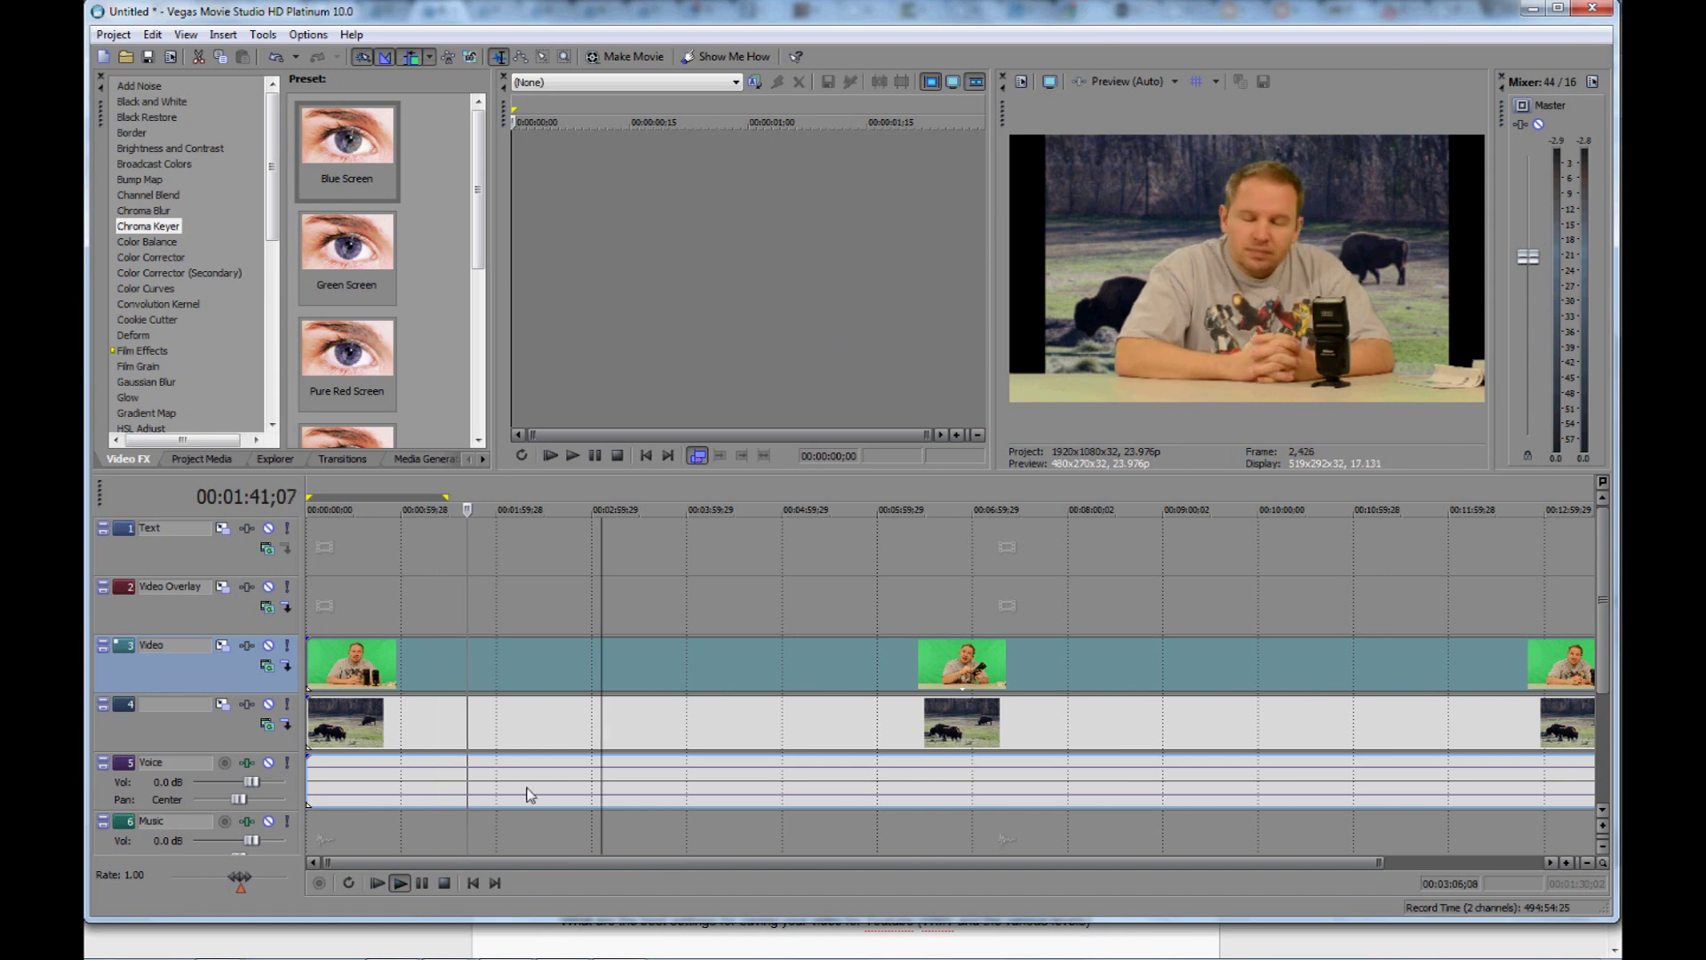
pyautogui.click(830, 664)
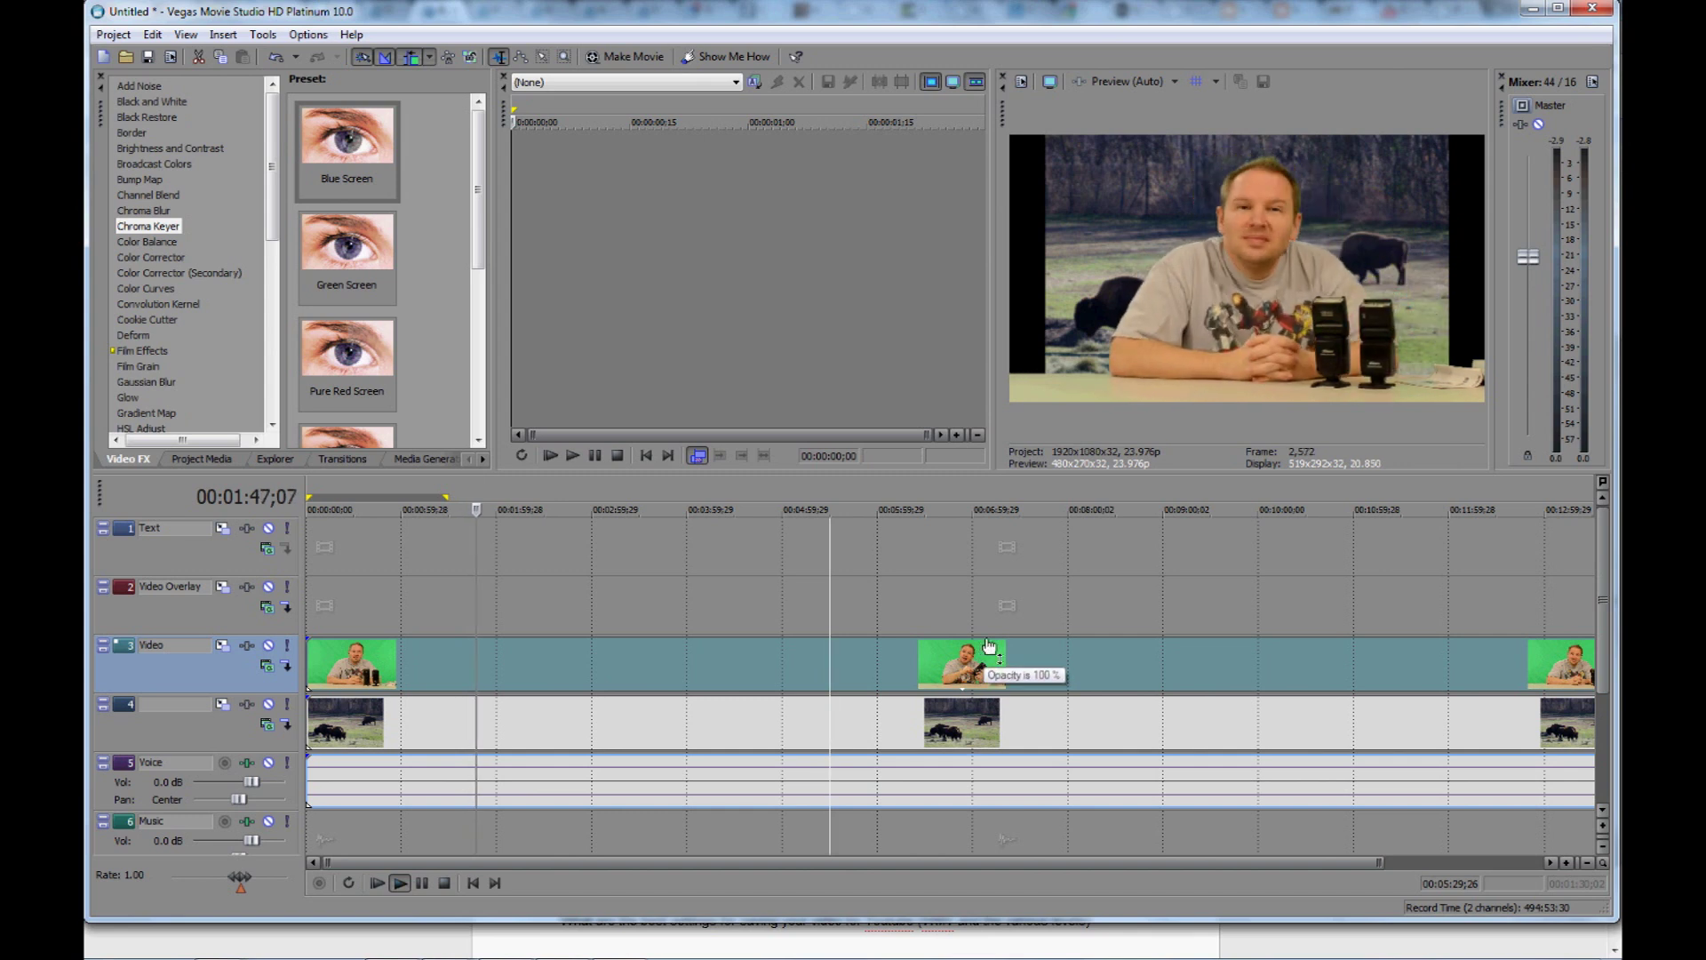
pyautogui.moveTo(420, 938)
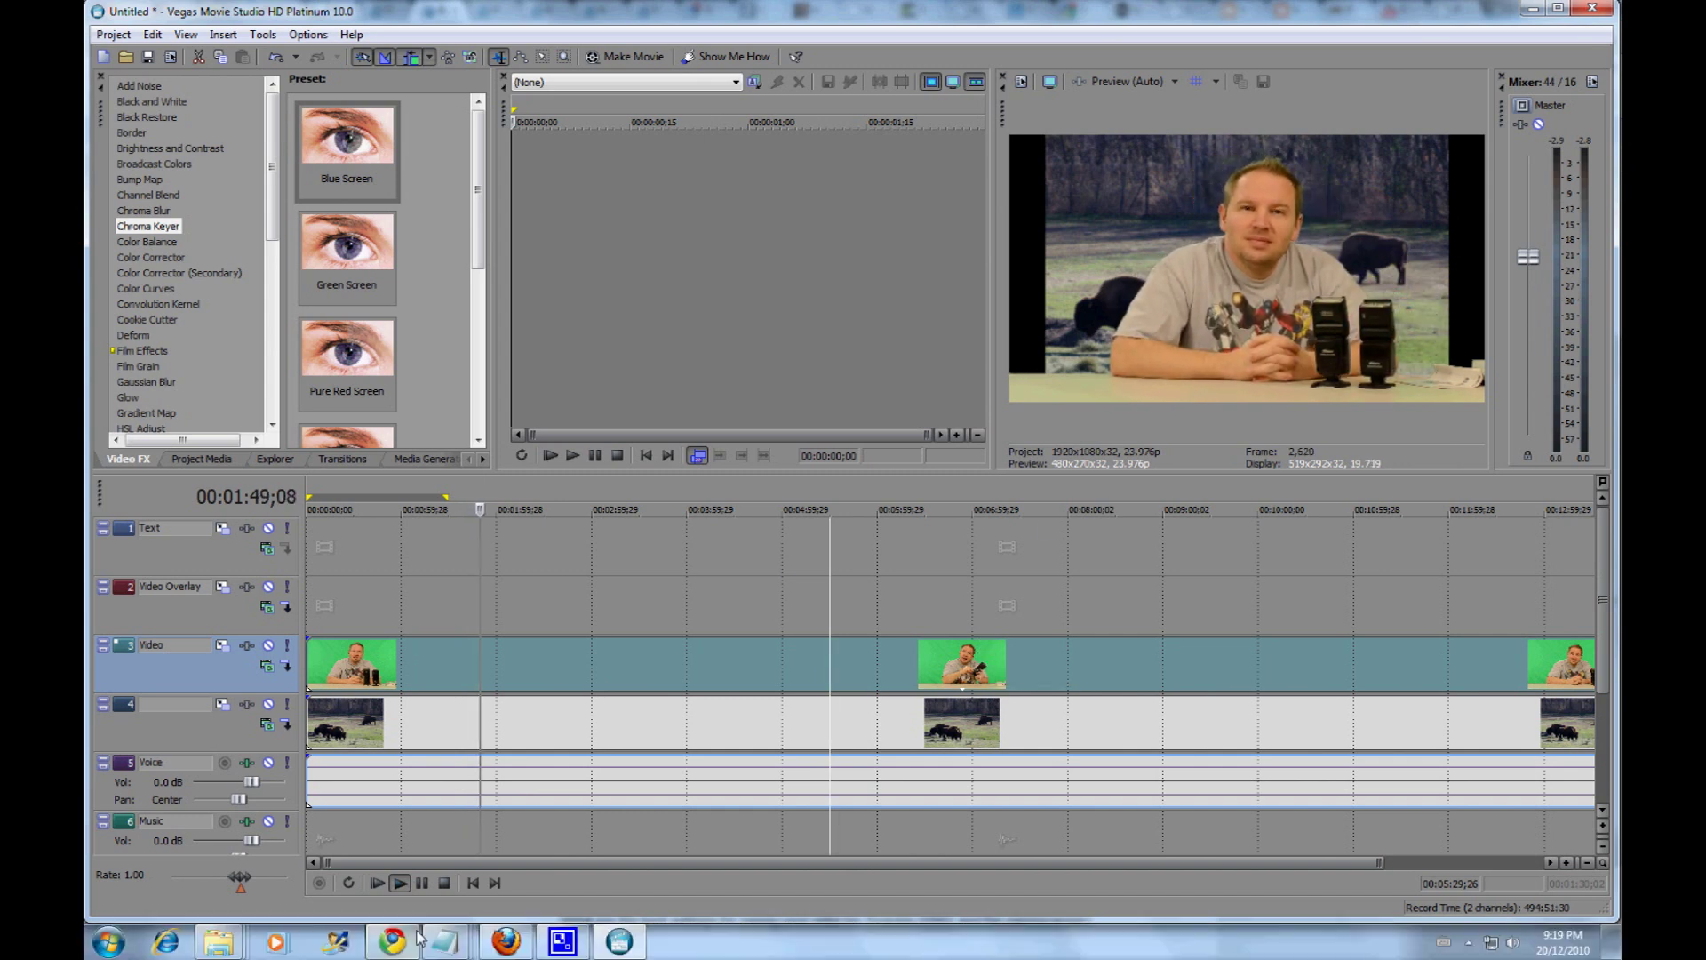
pyautogui.click(422, 882)
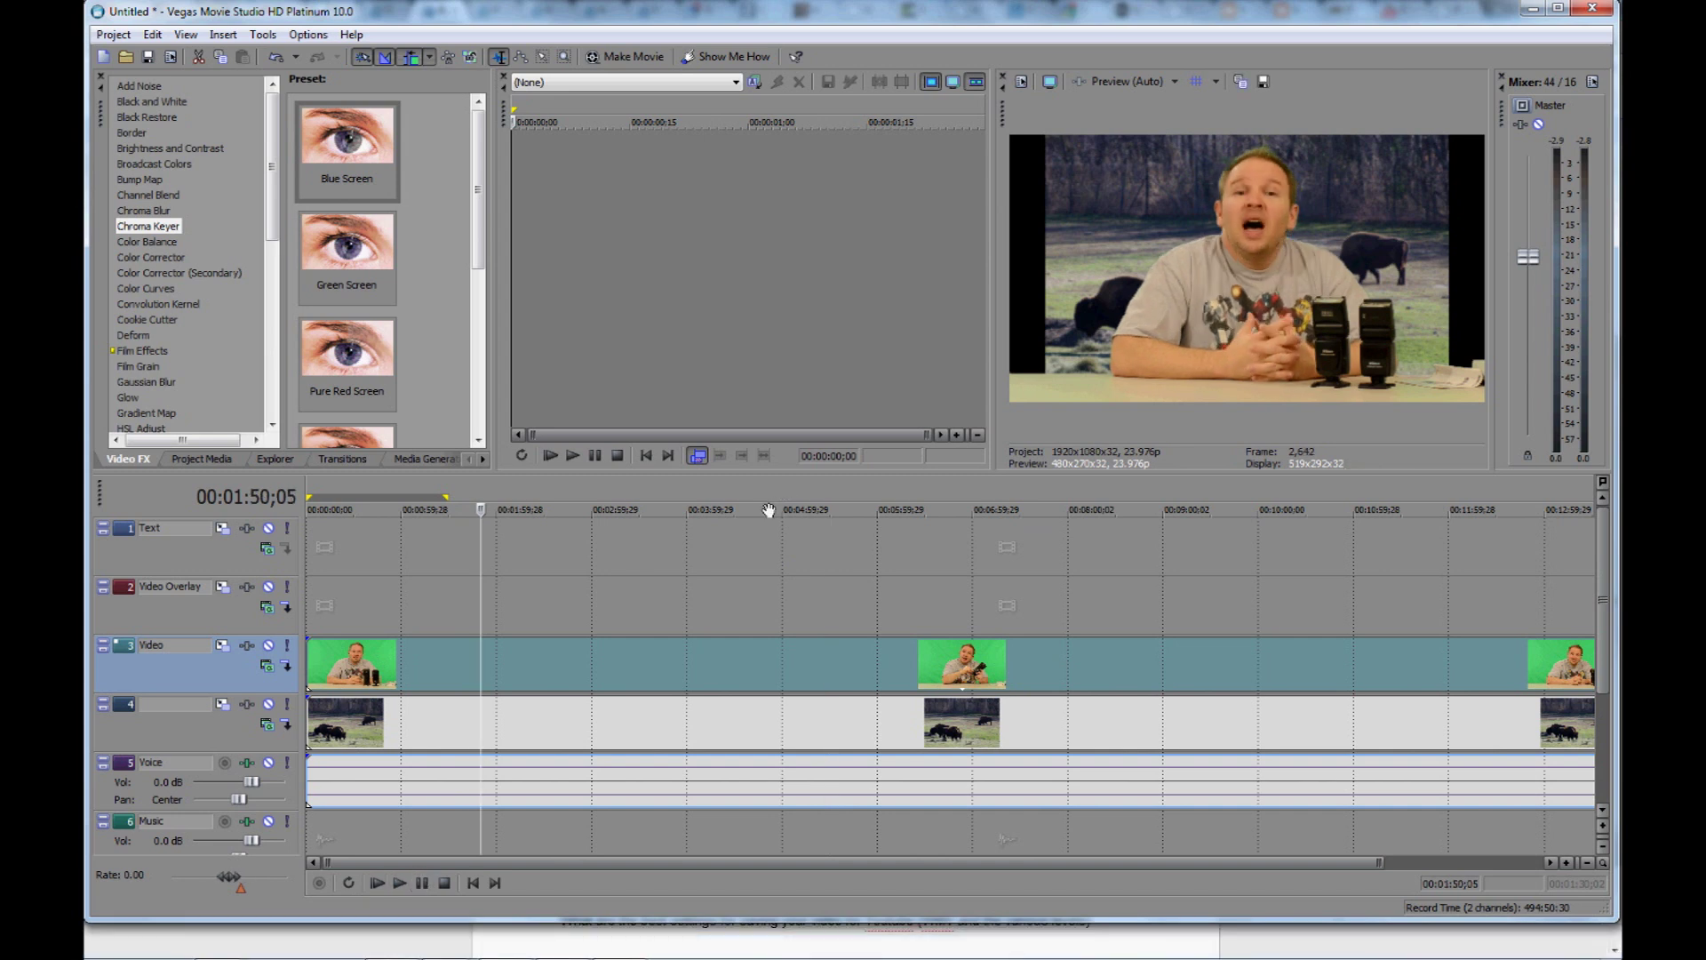